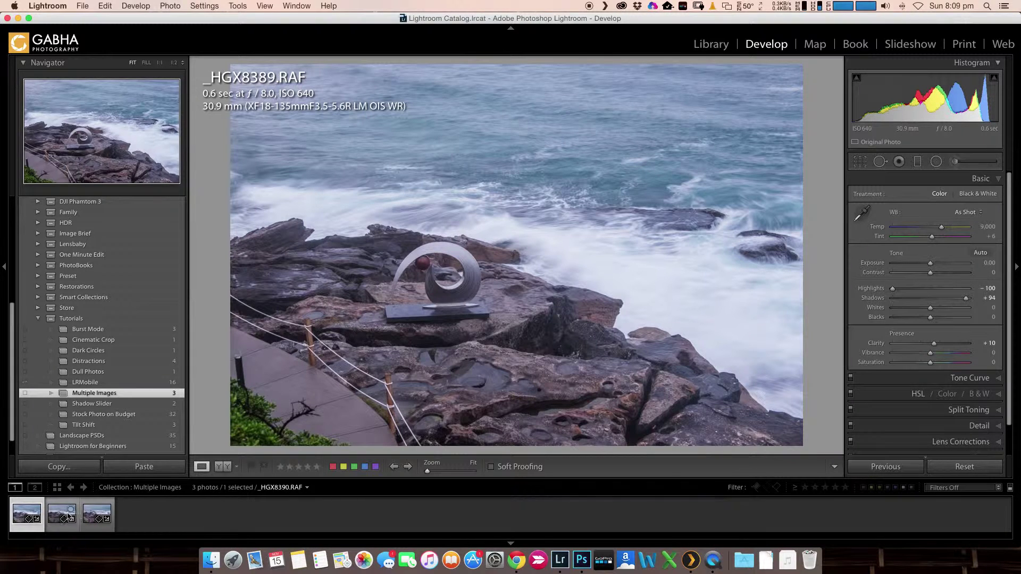
Compare the long-exposure shot _HGX8391.RAF with the shorter exposure _HGX8389.RAF.
click(85, 514)
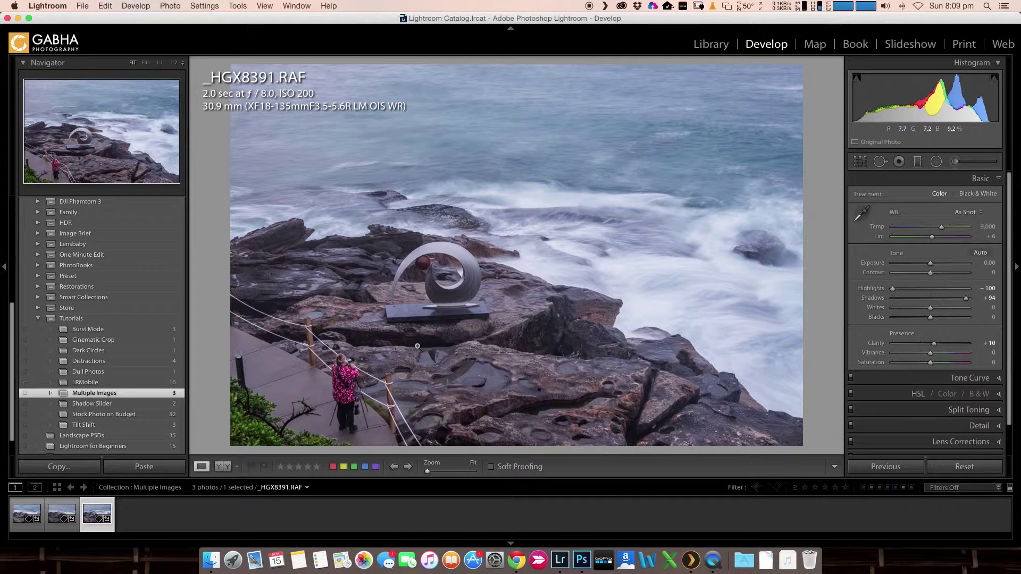
click(26, 512)
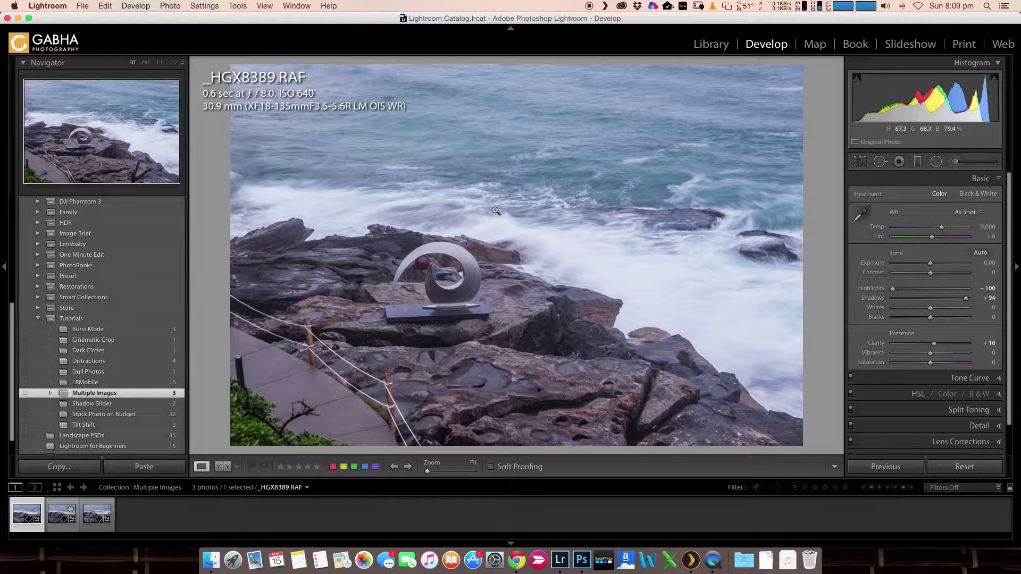
click(94, 514)
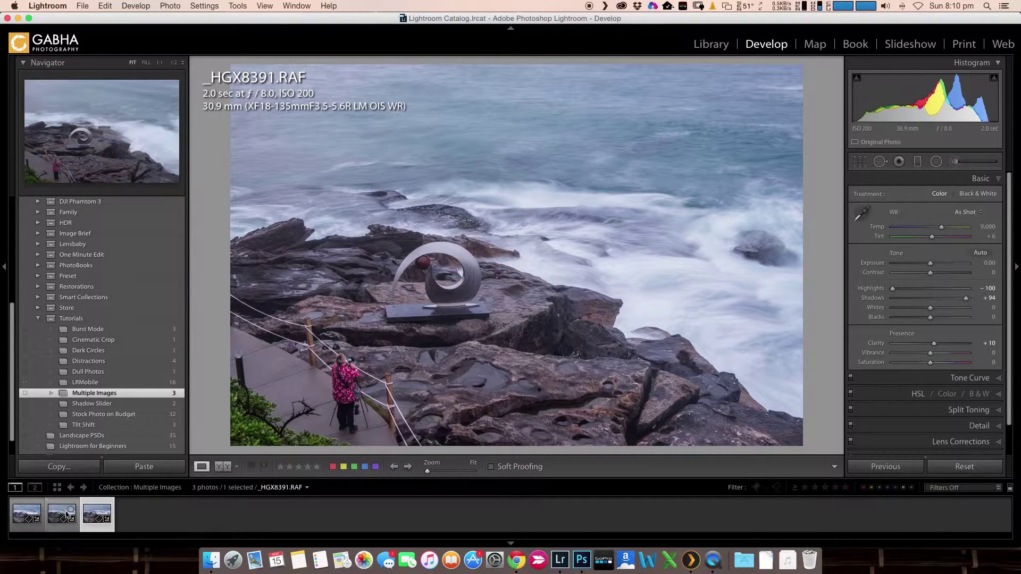
Select _HGX8389.RAF and _HGX8391.RAF together, open them as layers in Photoshop and switch to Photoshop.
super+click(27, 514)
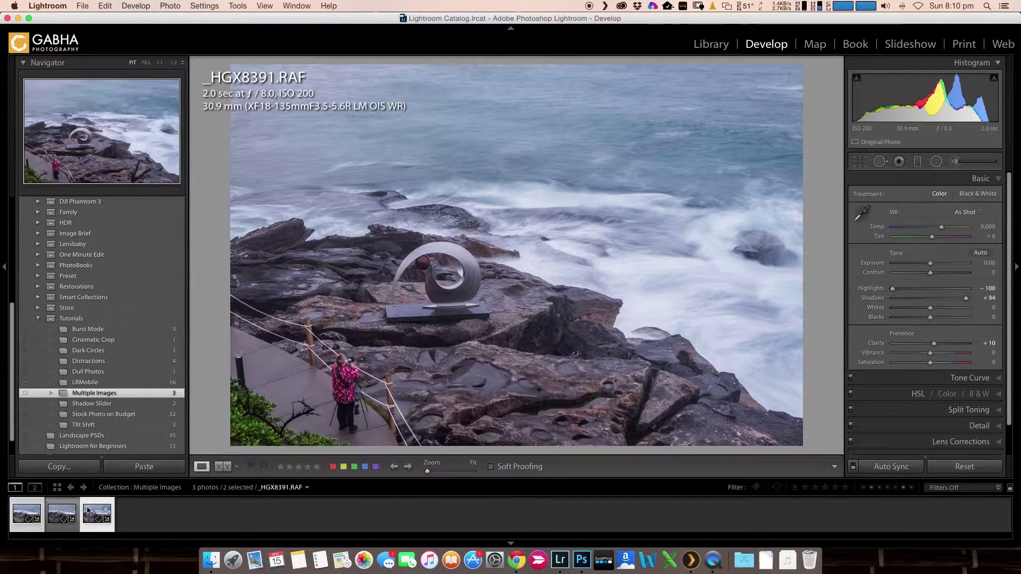
click(23, 514)
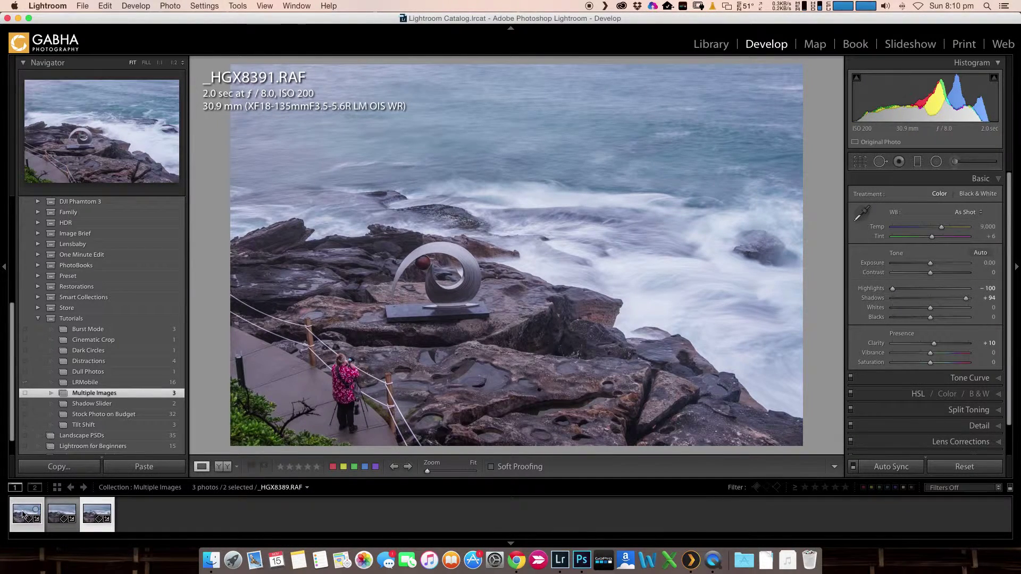
click(90, 514)
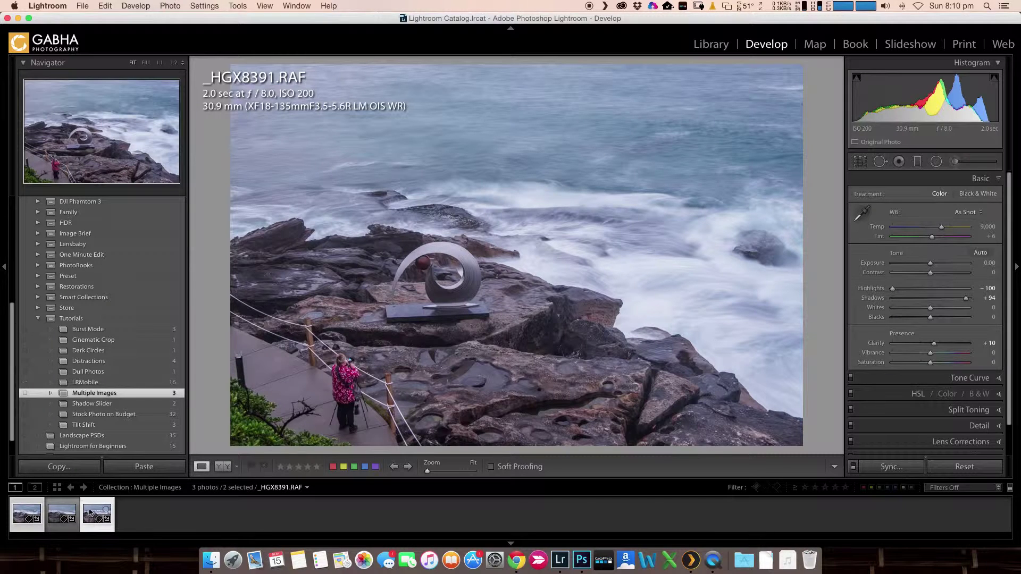
right_click(89, 514)
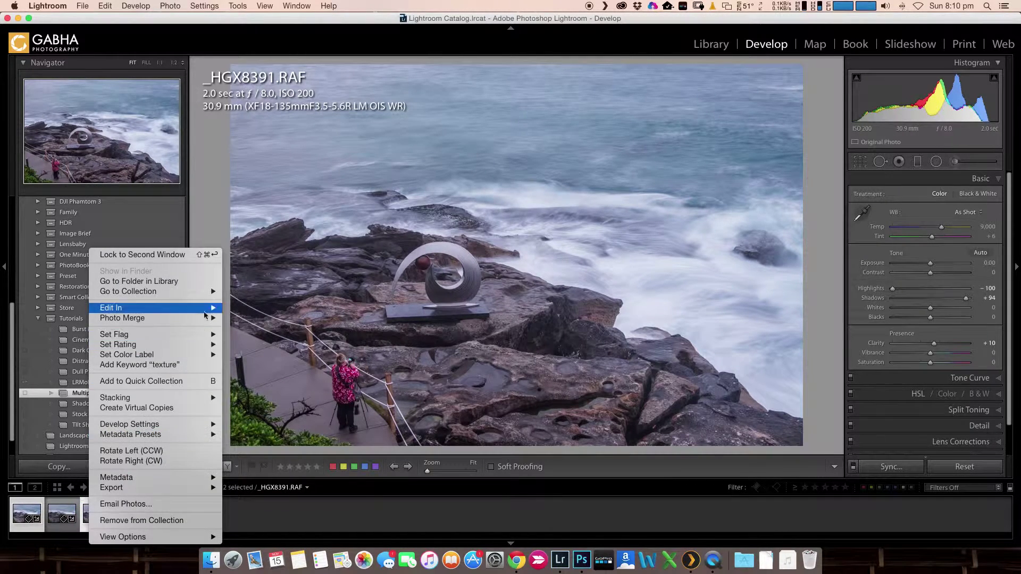
mouse_move(210, 308)
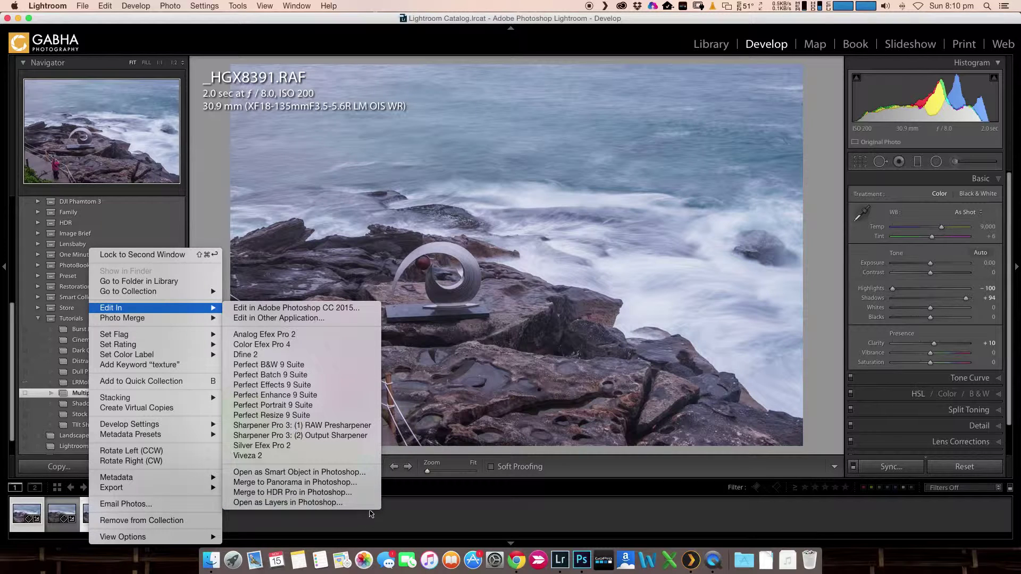
click(319, 502)
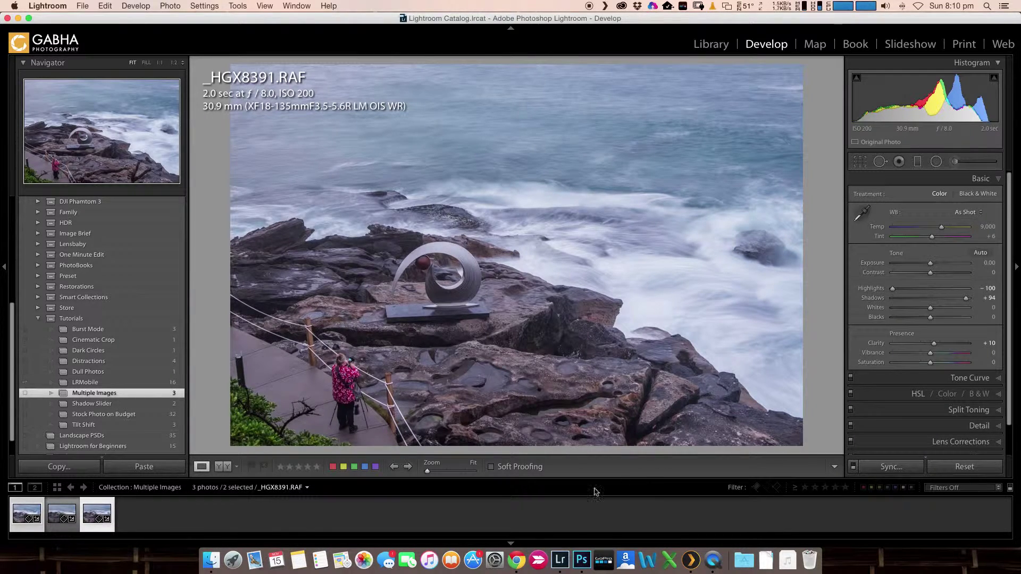
click(589, 562)
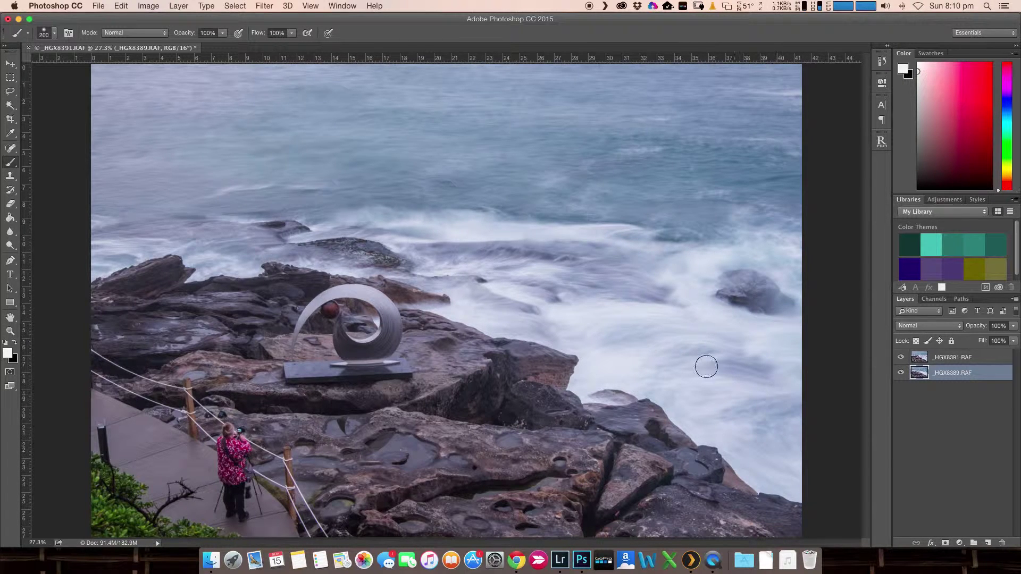
Compare the two photo layers, select both and auto-align them.
click(900, 358)
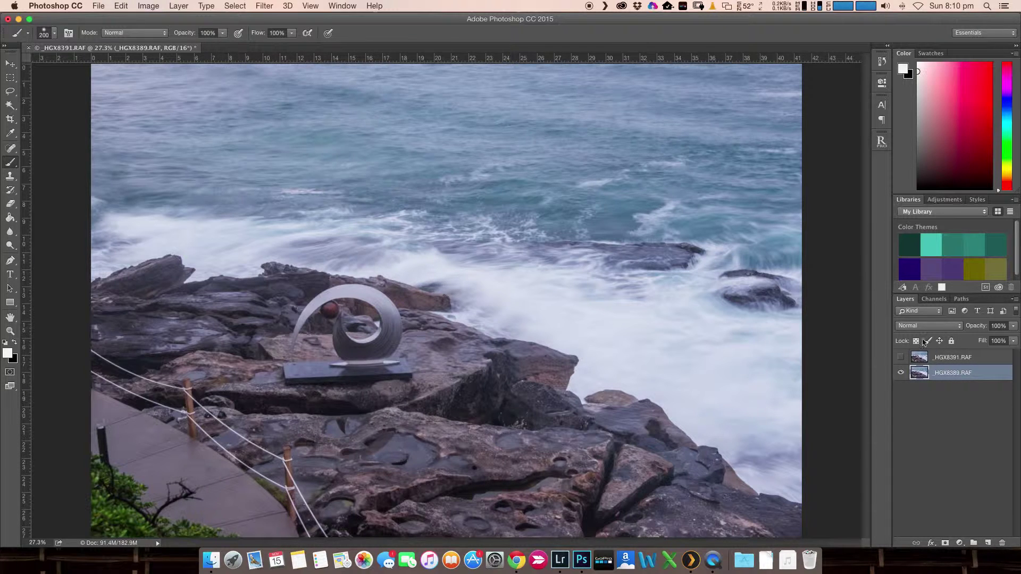
click(901, 358)
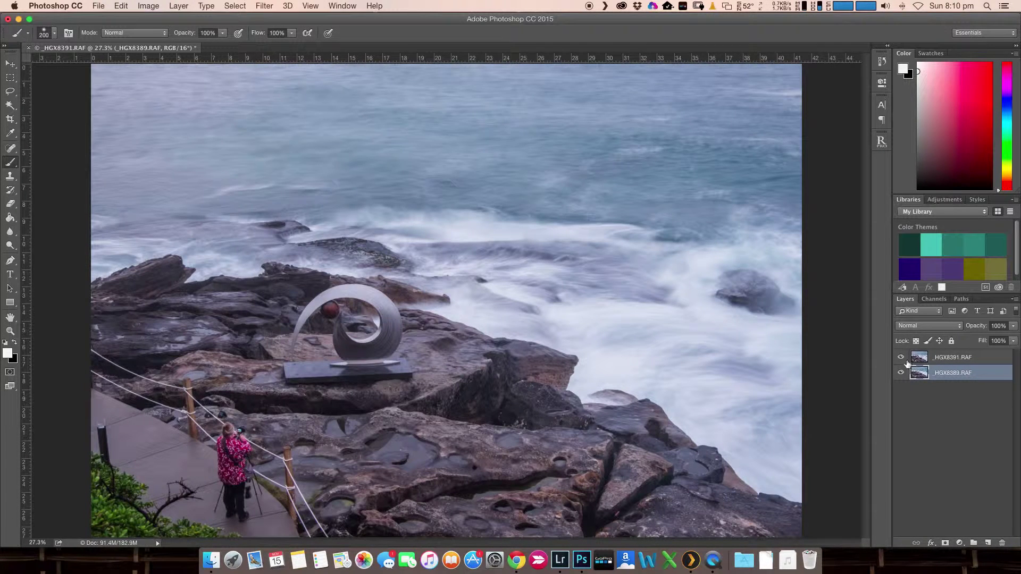
shift+click(922, 360)
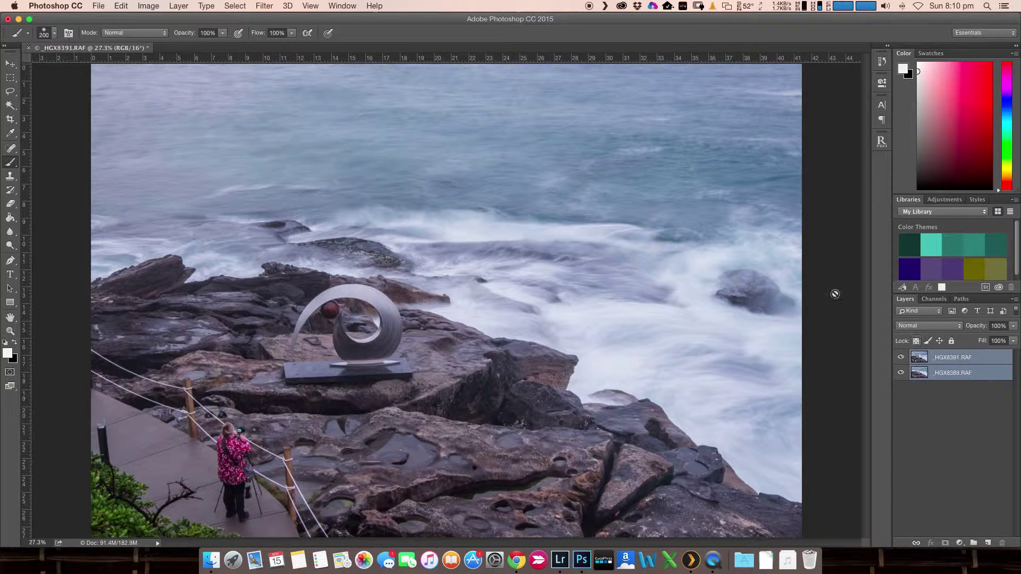
click(120, 6)
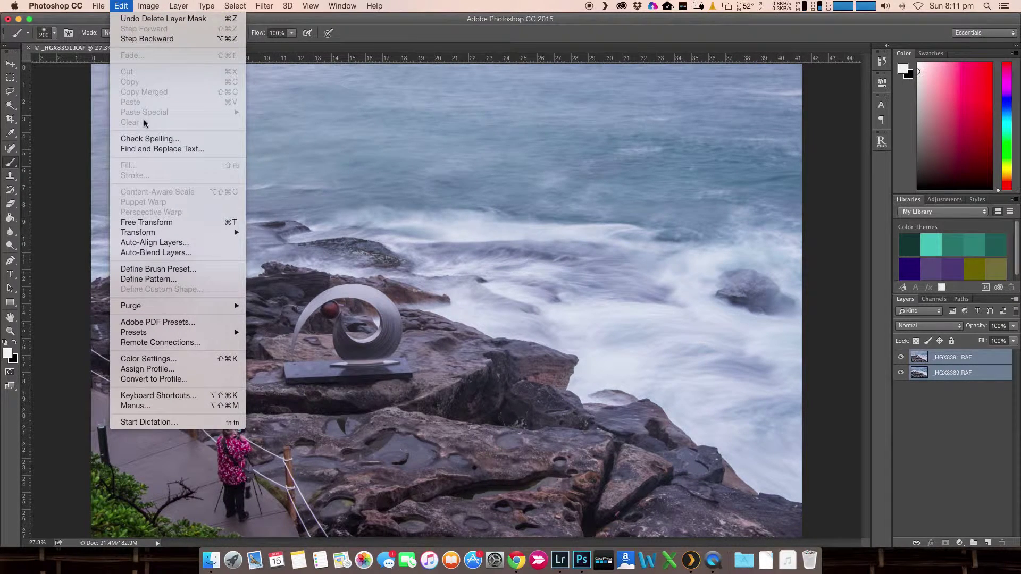
click(166, 242)
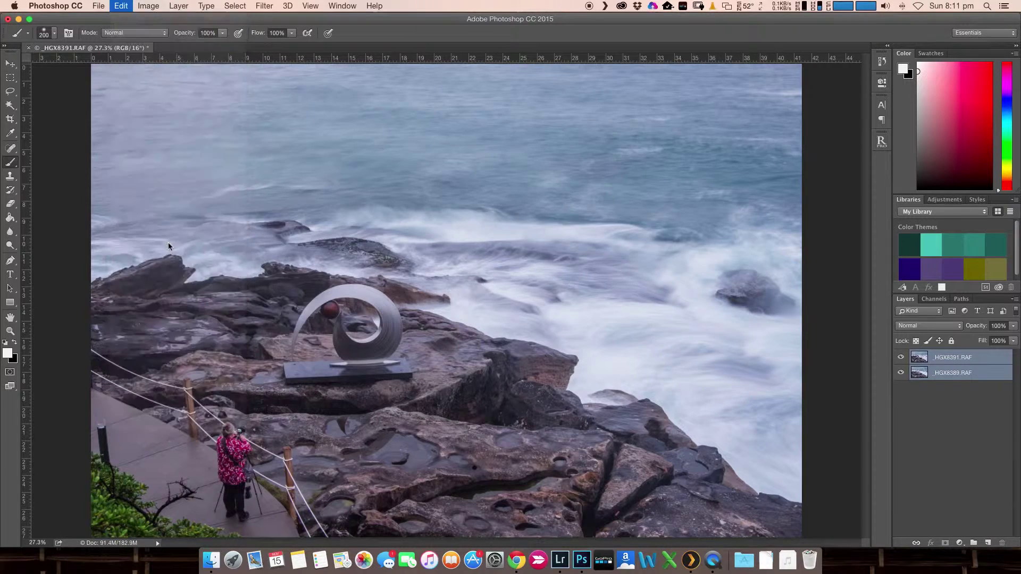
click(639, 159)
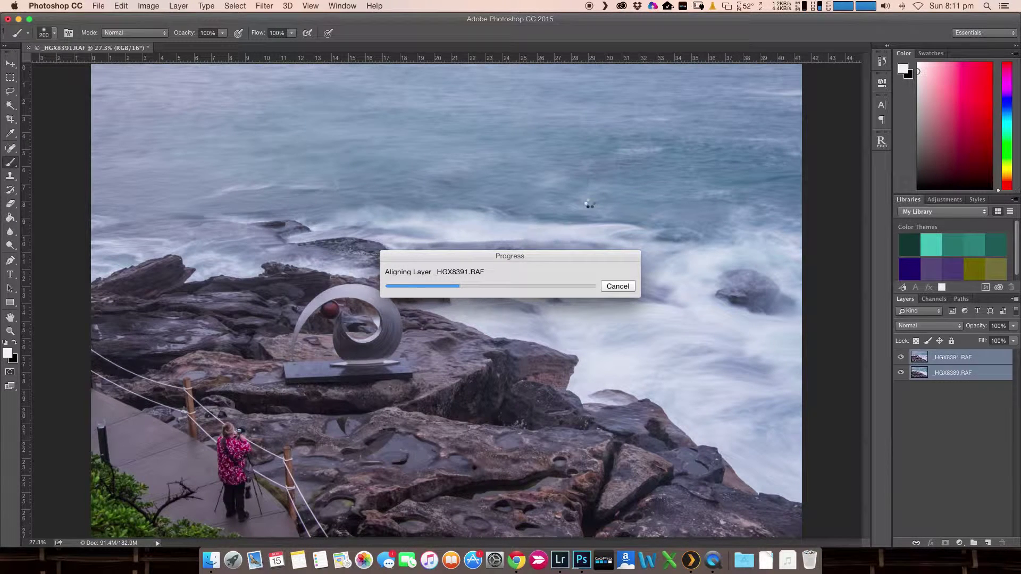
Check the alignment by repeatedly hiding and showing the _HGX8391.RAF layer over _HGX8389.RAF.
click(900, 357)
click(902, 359)
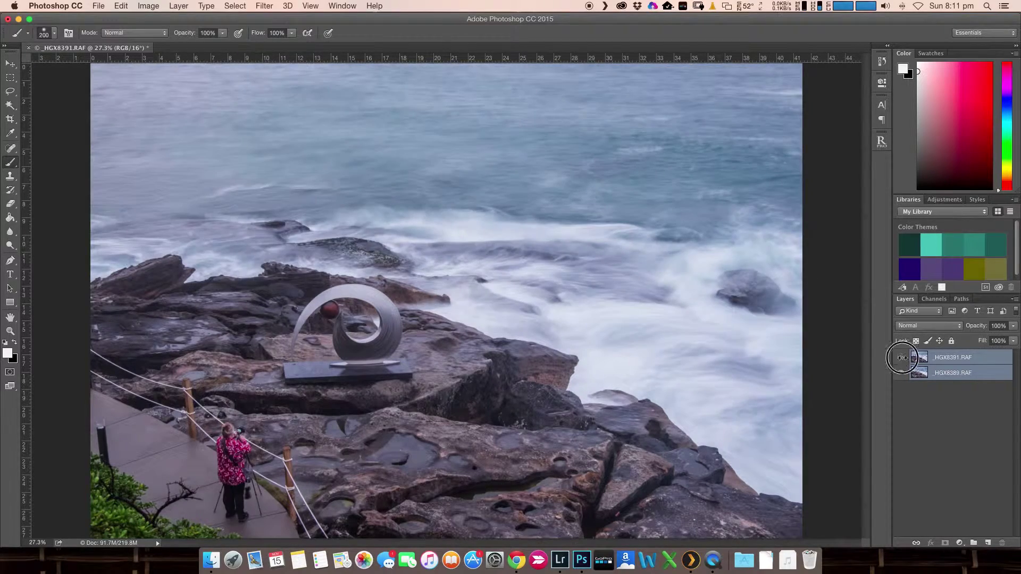
click(901, 359)
click(901, 359)
click(901, 360)
key(alt+super+z)
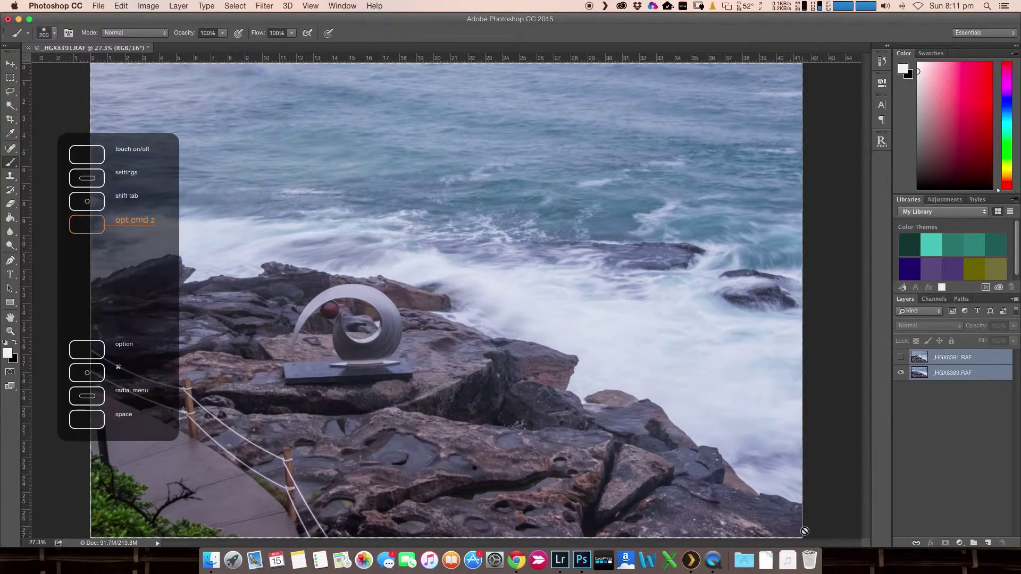
click(902, 359)
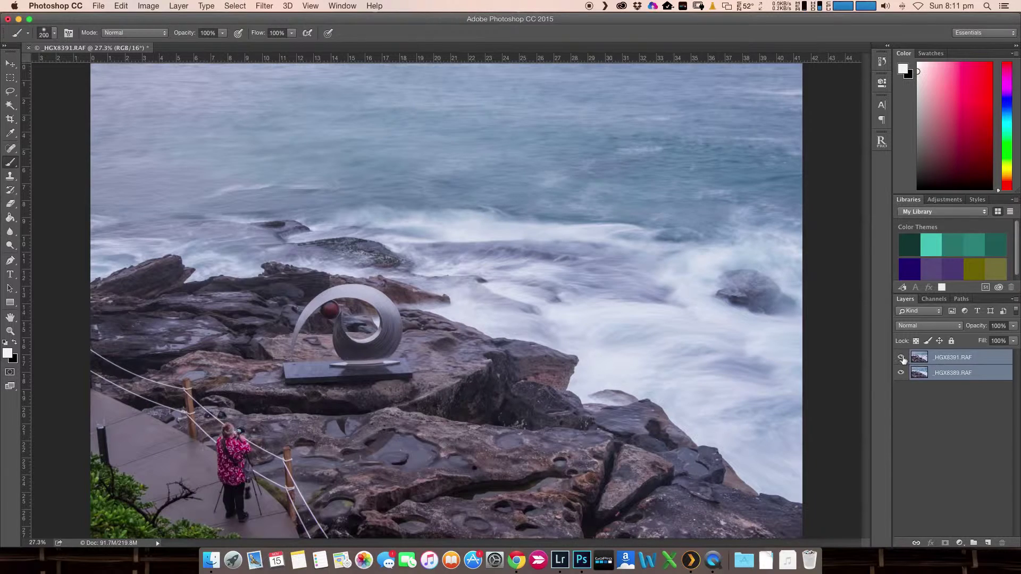
click(903, 359)
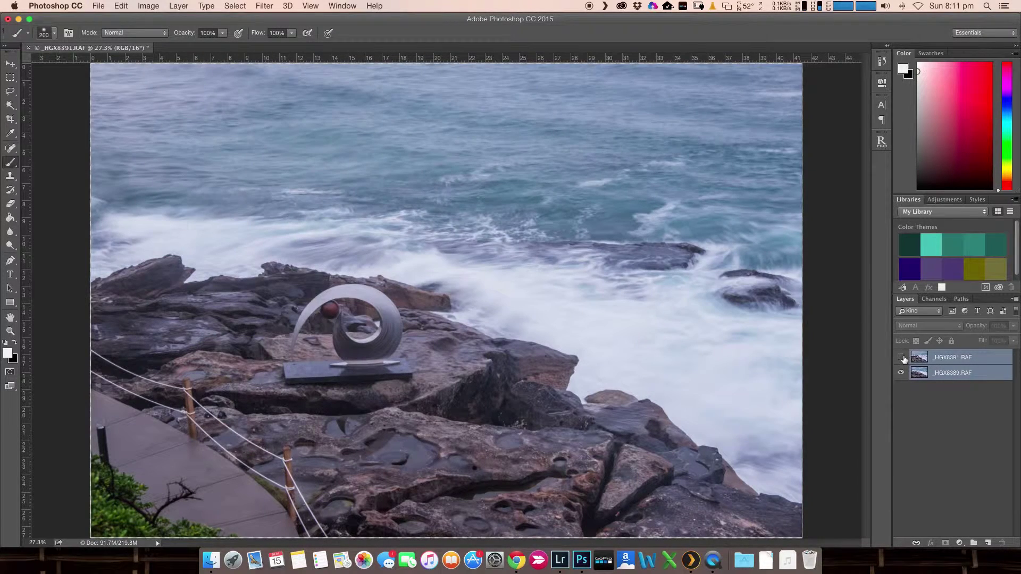
click(902, 358)
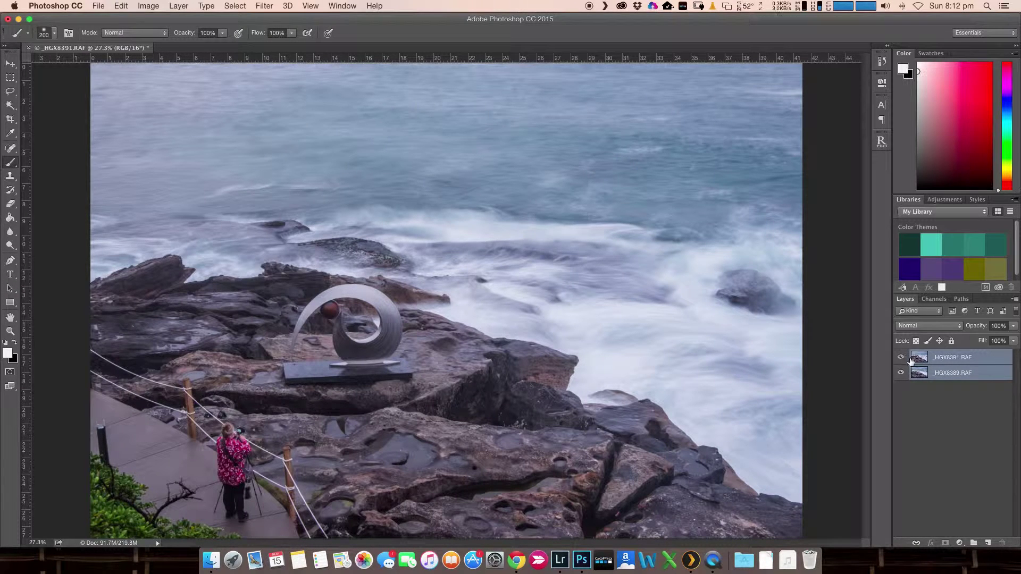
Add a layer mask to _HGX8391.RAF and paint black over the photographer on the path to remove them.
click(931, 360)
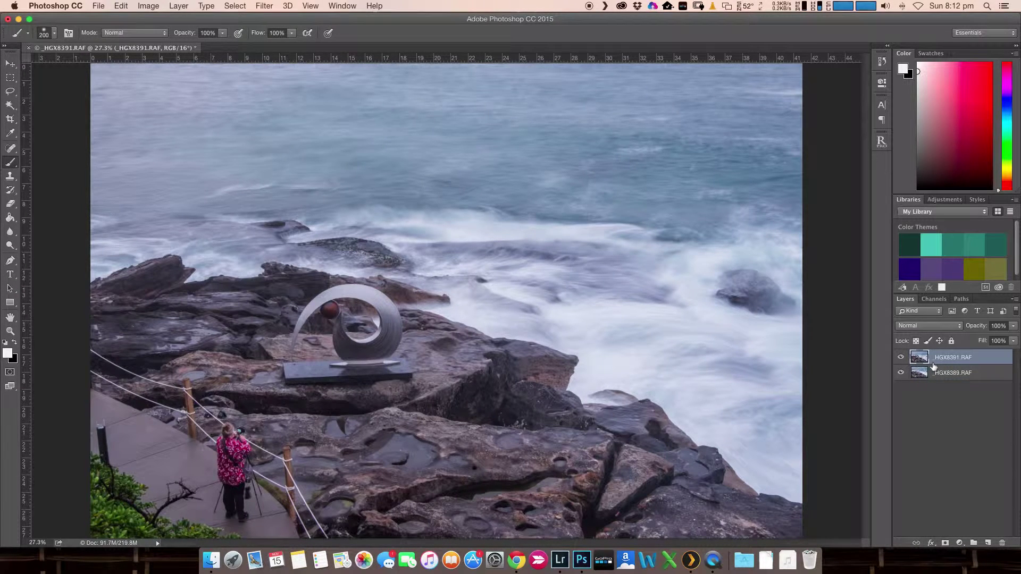
click(946, 544)
key(x)
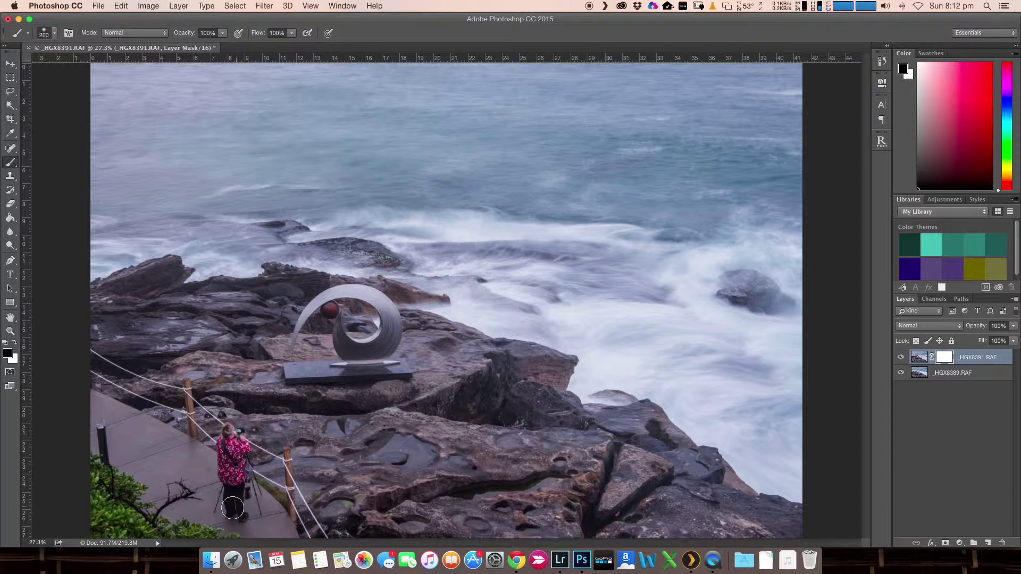
mouse_move(222, 508)
mouse_down()
mouse_move(230, 515)
mouse_move(212, 522)
mouse_move(261, 507)
mouse_move(240, 431)
mouse_move(226, 432)
mouse_move(239, 468)
mouse_move(223, 462)
mouse_move(250, 506)
mouse_move(224, 489)
mouse_move(252, 529)
mouse_move(247, 539)
mouse_move(266, 515)
mouse_move(268, 534)
mouse_move(261, 538)
mouse_move(252, 500)
mouse_move(204, 516)
mouse_move(213, 468)
mouse_move(202, 471)
mouse_up()
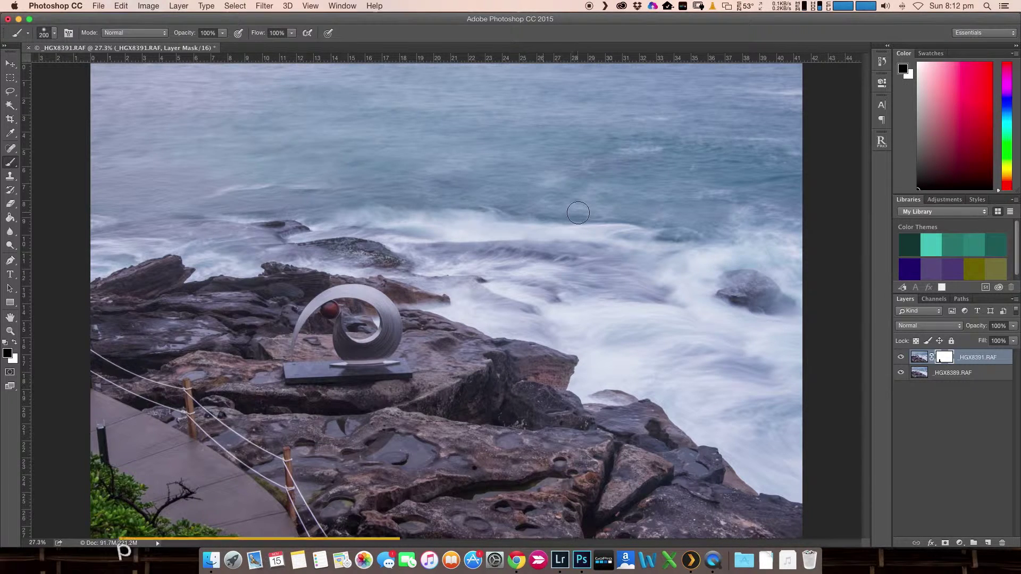
Compare the masked _HGX8391.RAF layer with the photo beneath it, and merge both layers into one.
click(902, 358)
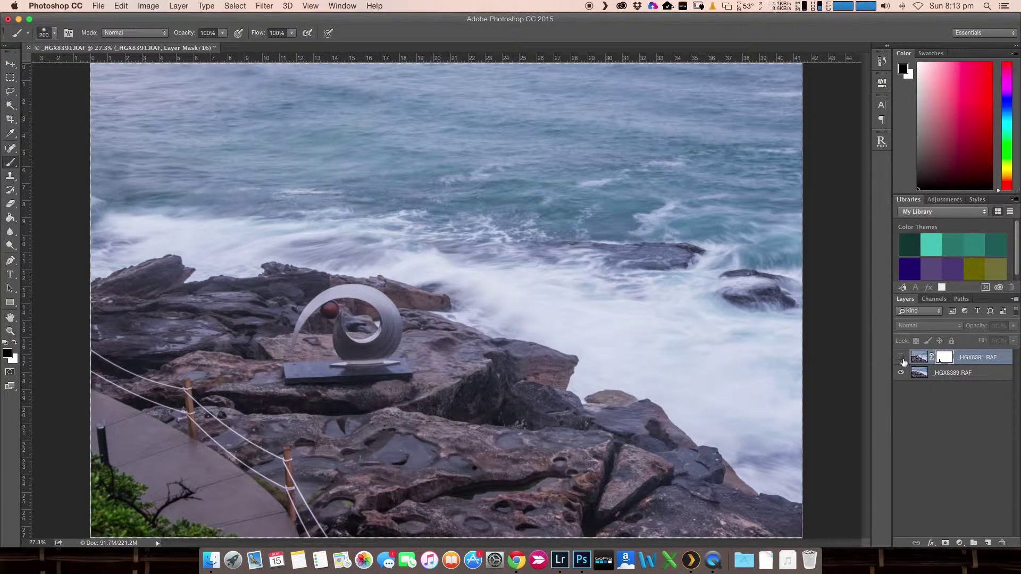
click(902, 357)
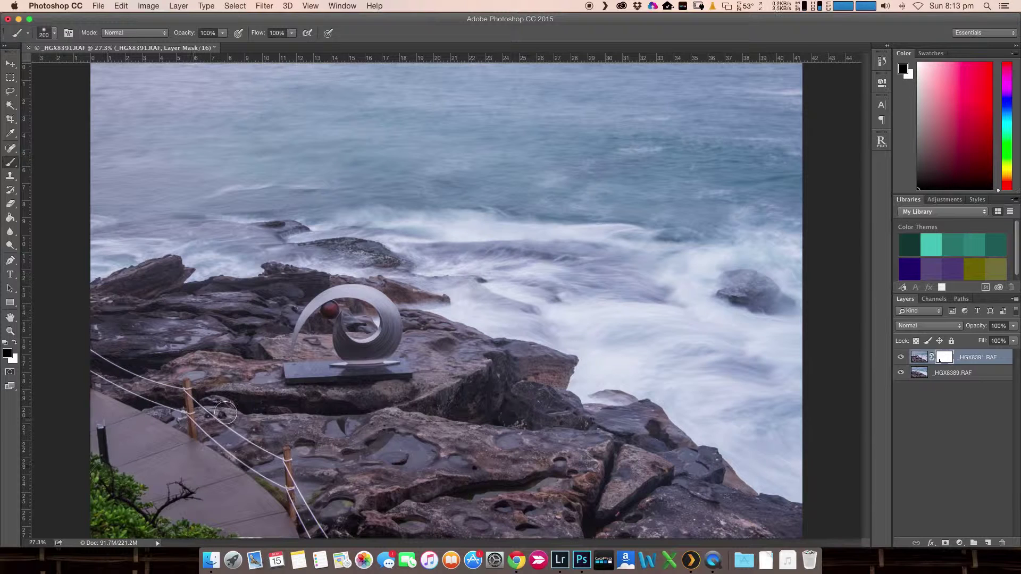
shift+click(923, 376)
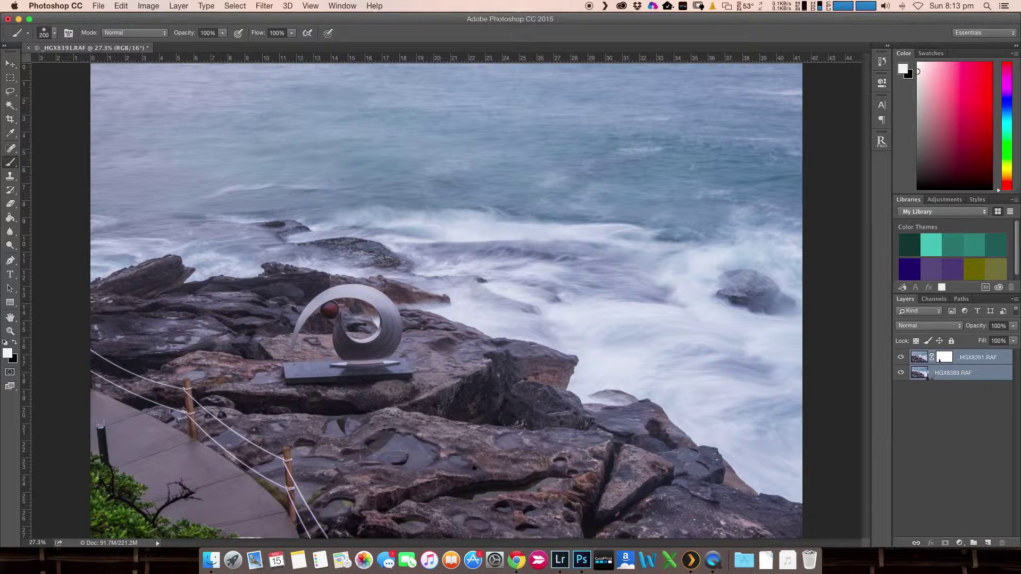
key(super+e)
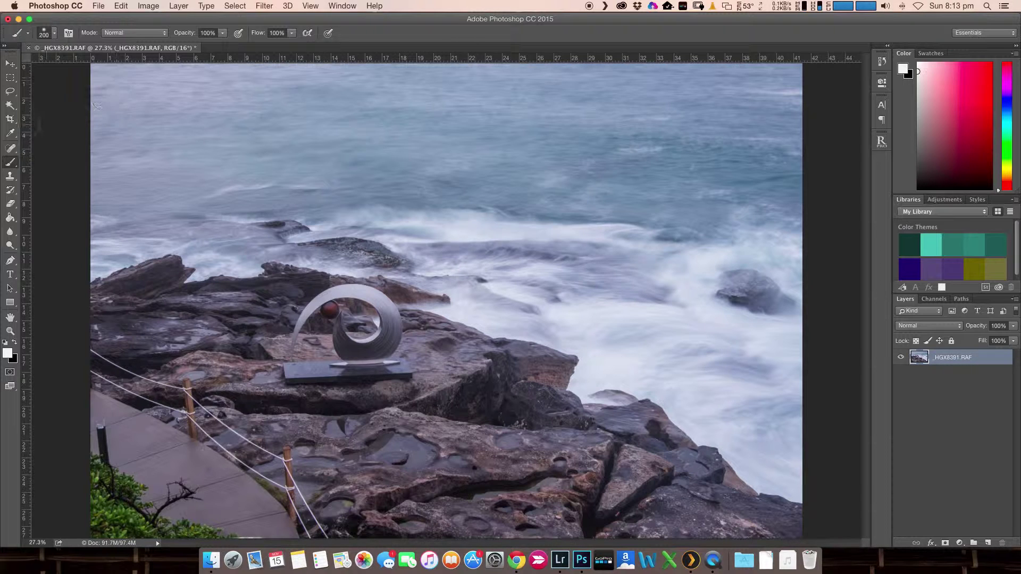
Sample the path with a size 90 Clone Stamp, try cloning over the dark post beside the shrub, and undo the last dab.
click(11, 151)
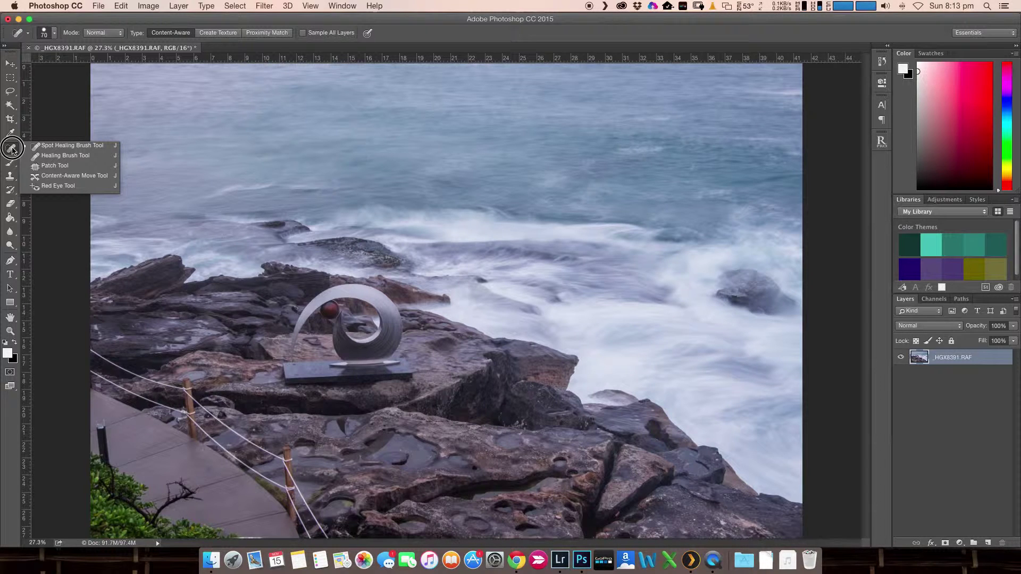
click(13, 178)
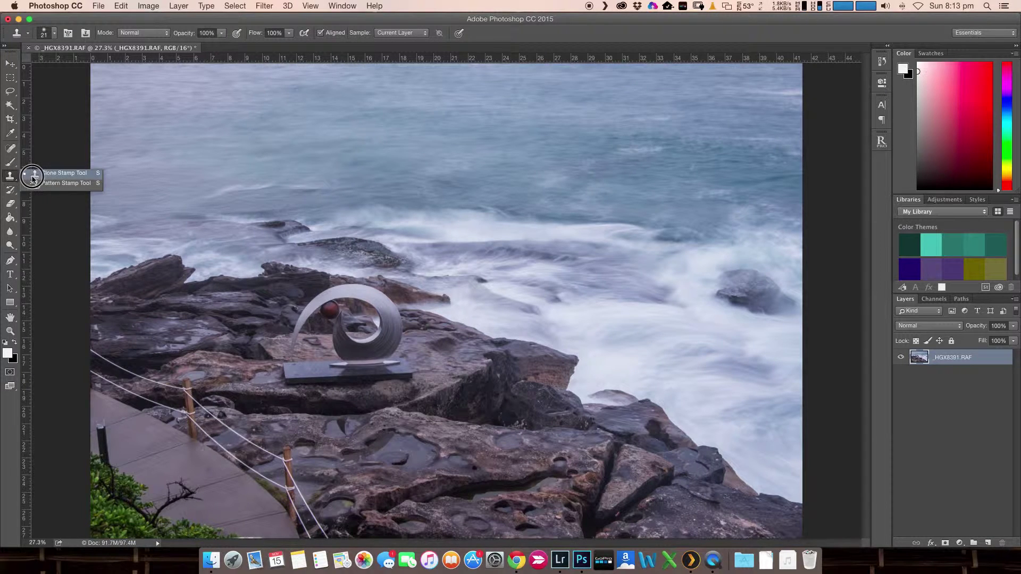
click(33, 176)
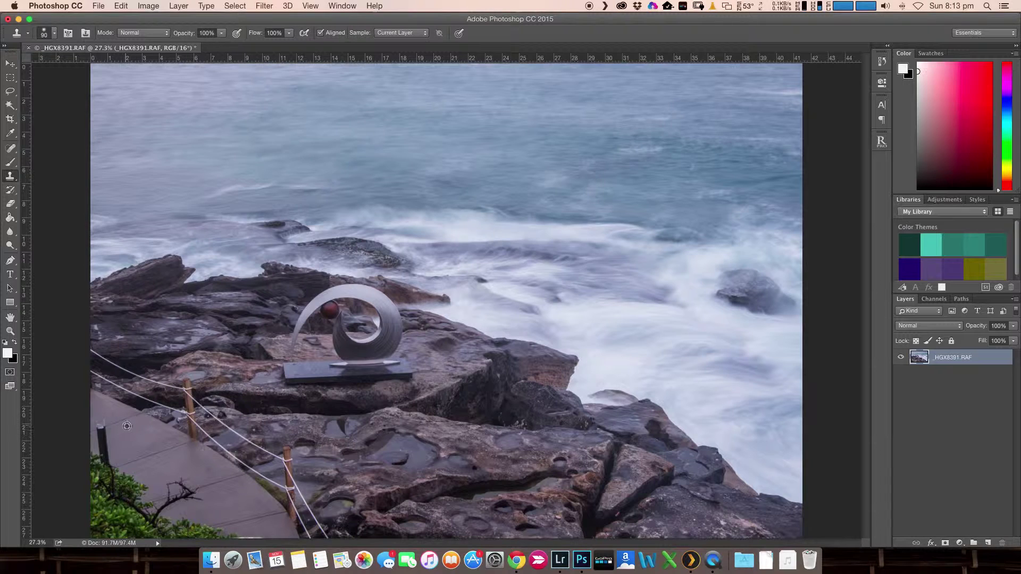
alt+click(120, 421)
click(109, 427)
click(96, 424)
key(super+z)
Clone the path surface over the dark post beside the shrub, sampling along the path's joint line to keep it continuous.
key(super+equal)
key(super+equal)
key(super+equal)
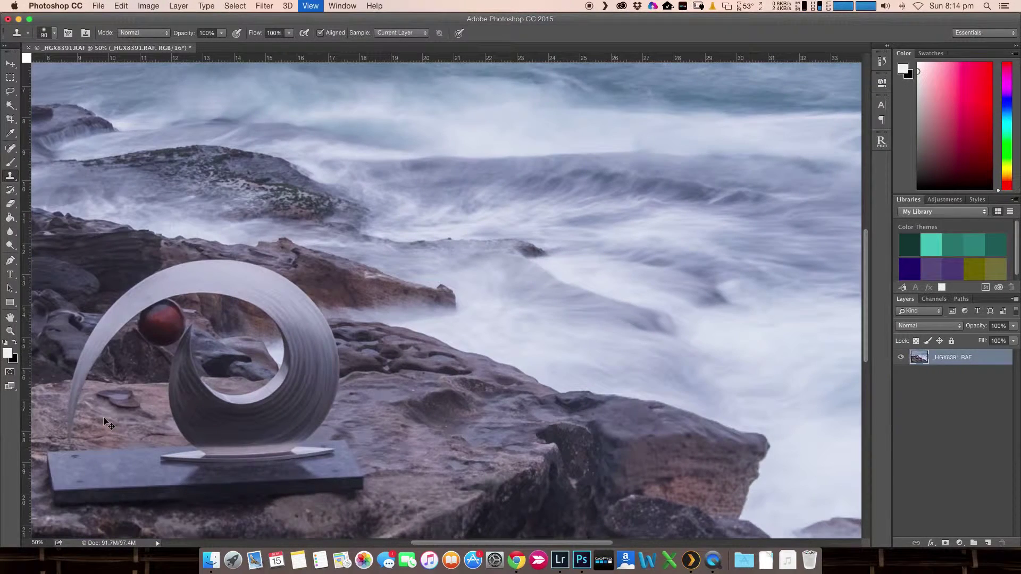
scroll(524, 304, left, 5)
scroll(523, 303, down, 2)
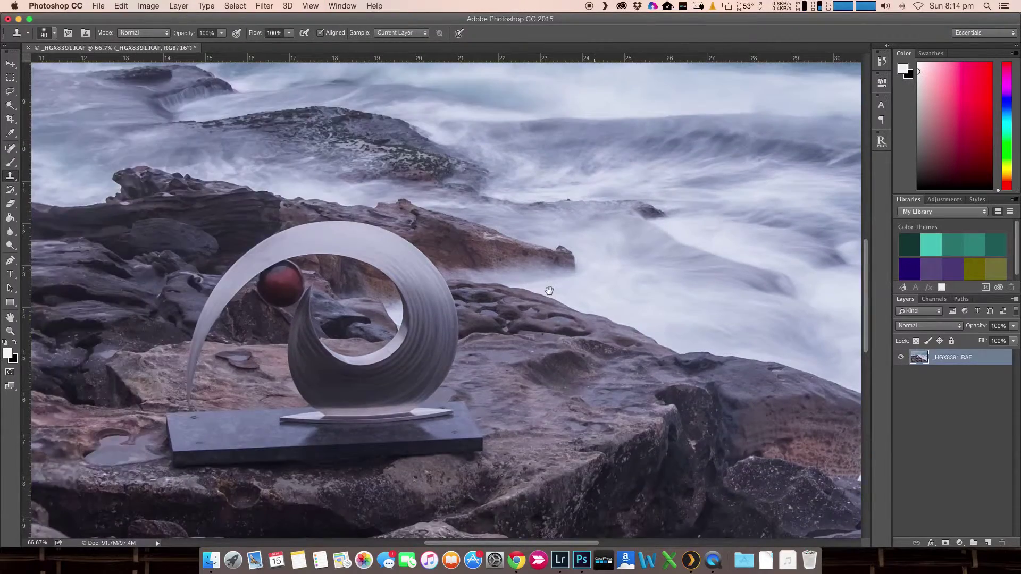
scroll(413, 343, left, 8)
scroll(413, 343, down, 5)
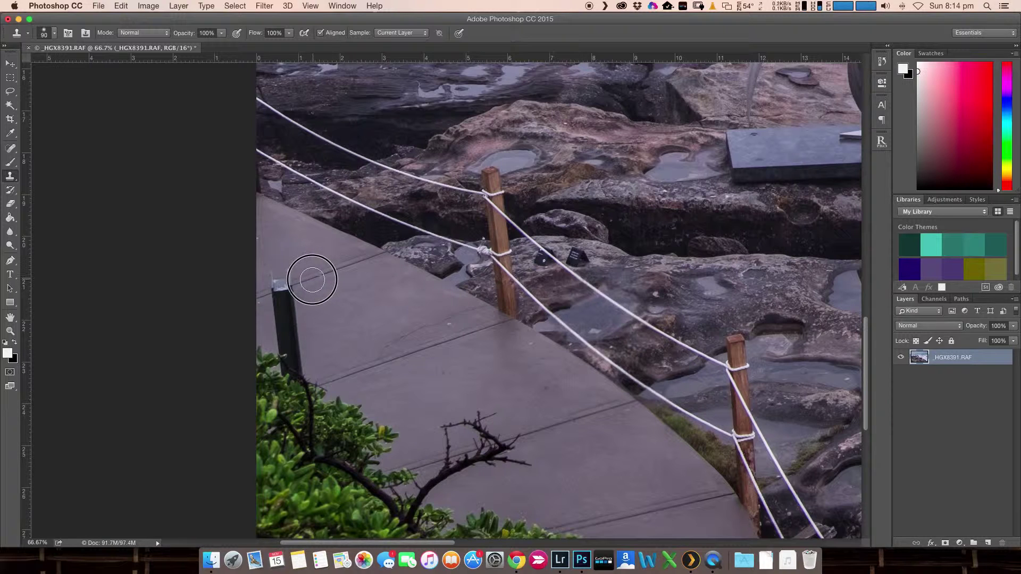
mouse_move(308, 283)
mouse_down()
mouse_move(289, 273)
mouse_move(297, 283)
mouse_move(288, 285)
mouse_move(285, 273)
mouse_move(297, 287)
mouse_move(310, 276)
mouse_move(294, 292)
mouse_up()
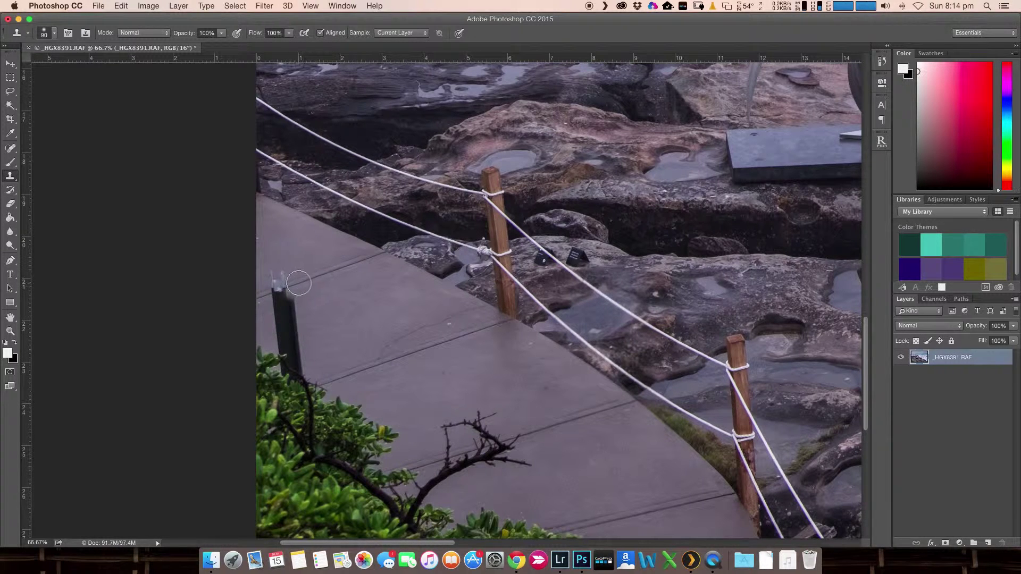
mouse_move(304, 281)
mouse_down()
mouse_move(270, 293)
mouse_move(291, 282)
mouse_move(281, 275)
mouse_move(295, 299)
mouse_up()
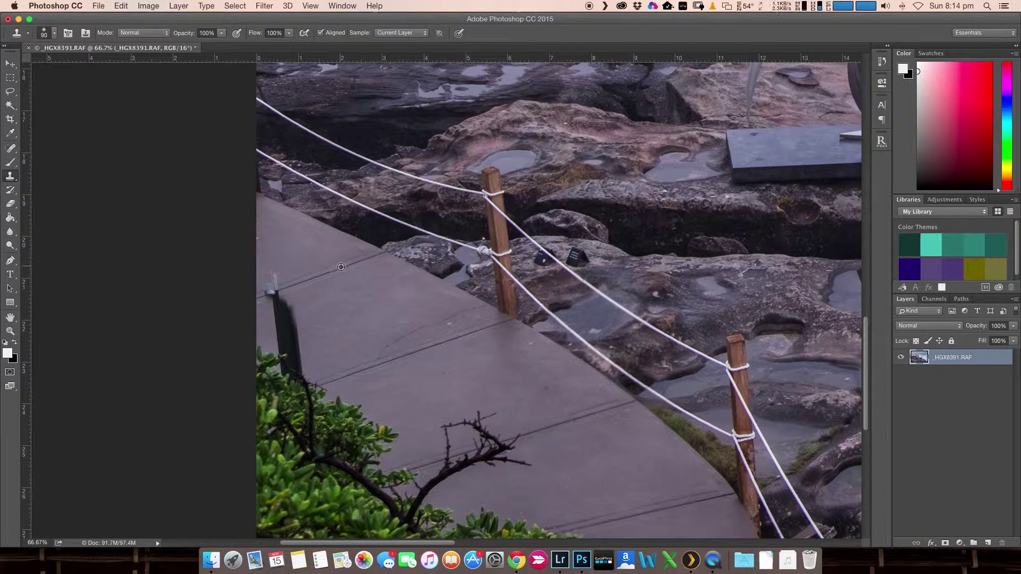
alt+click(341, 268)
mouse_move(290, 288)
mouse_down()
mouse_move(266, 296)
mouse_move(267, 279)
mouse_move(282, 303)
mouse_move(269, 310)
mouse_move(291, 315)
mouse_move(282, 305)
mouse_move(301, 326)
mouse_move(292, 336)
mouse_move(301, 346)
mouse_move(292, 347)
mouse_move(310, 365)
mouse_move(289, 353)
mouse_move(296, 367)
mouse_move(287, 366)
mouse_move(278, 353)
mouse_move(292, 349)
mouse_move(279, 358)
mouse_up()
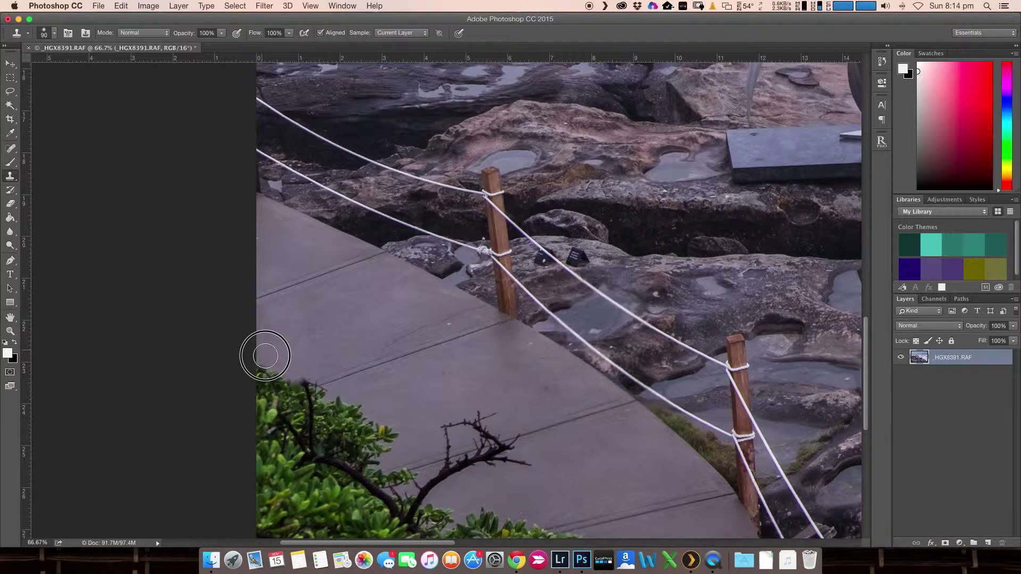
Undo the last clone stroke and clean up the post remnants along the shrub's upper edge with the Clone Stamp.
key(ctrl+z)
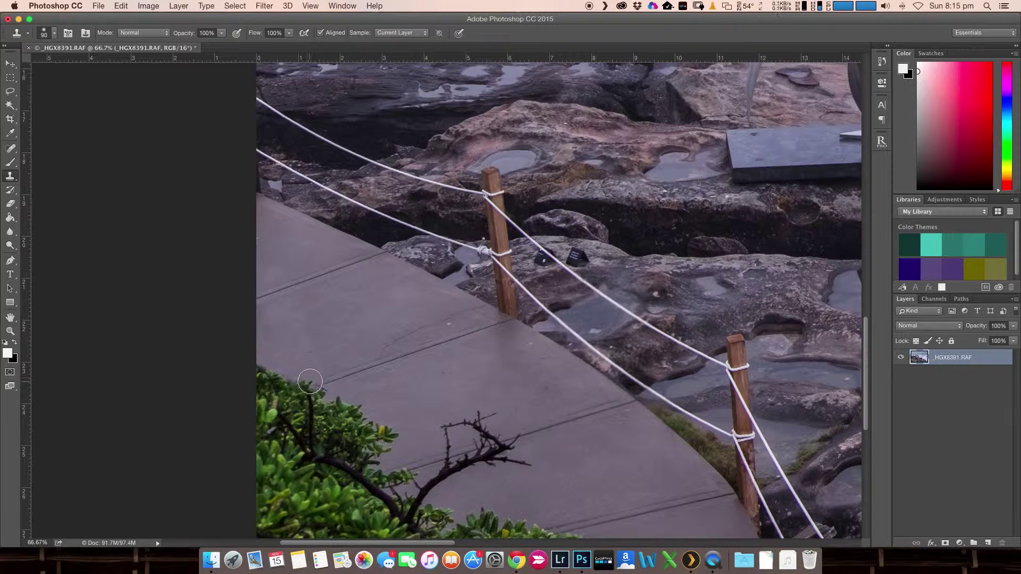
click(306, 380)
drag(307, 380, 287, 376)
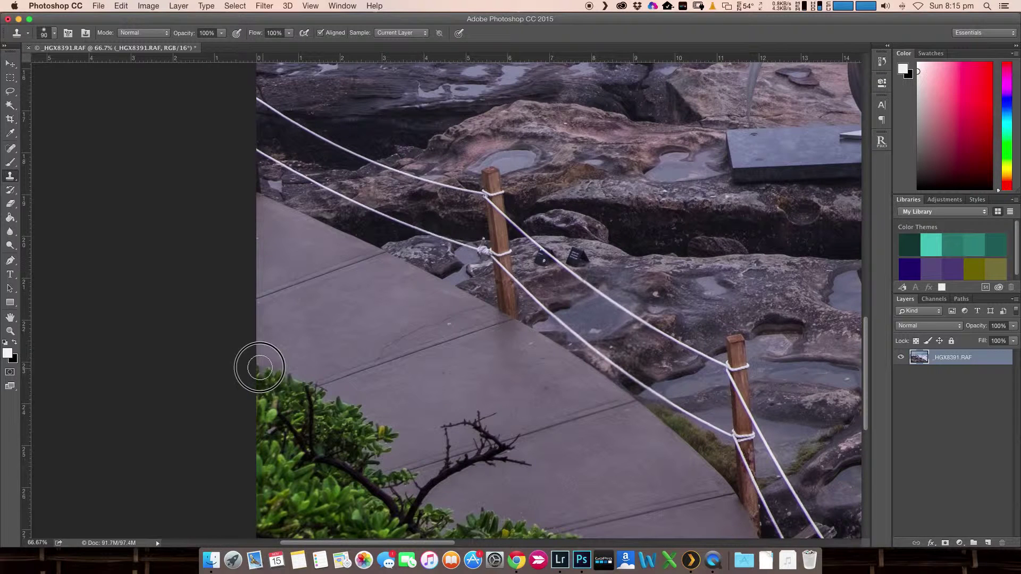
mouse_move(261, 361)
mouse_down()
mouse_move(284, 383)
mouse_move(258, 376)
mouse_up()
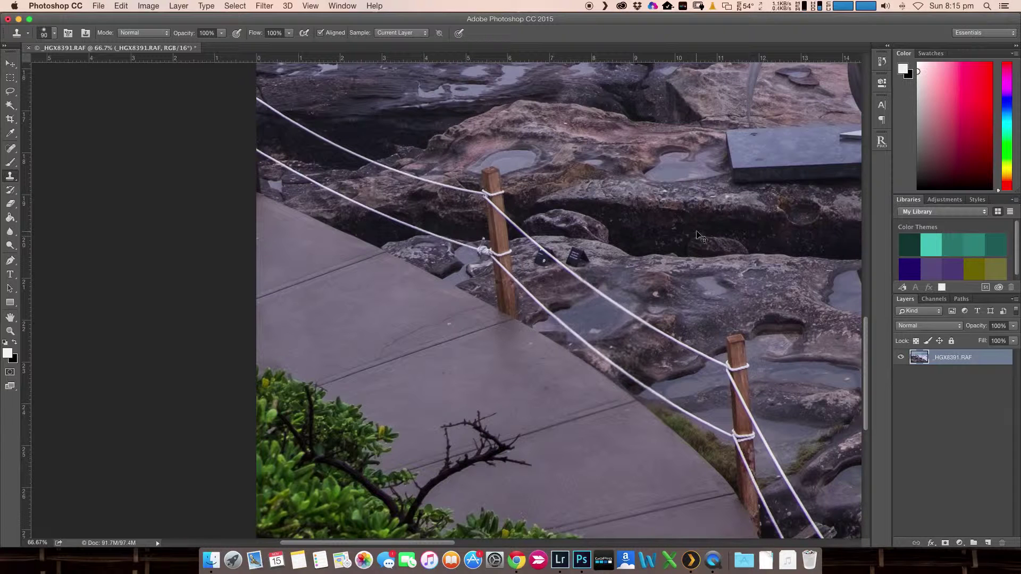
key(super+0)
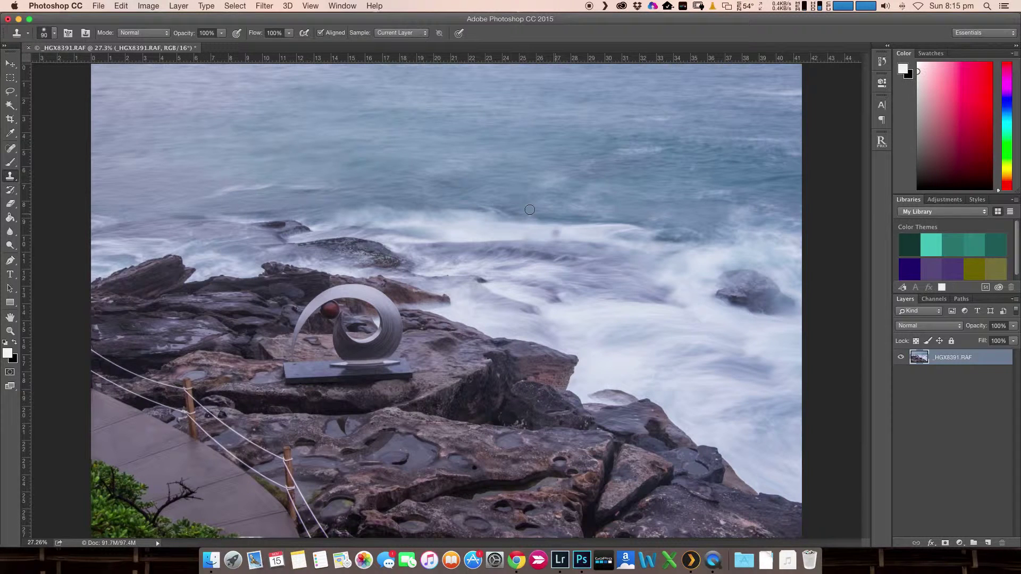
Crop the image slightly inward at the Original Ratio to trim its outer edges.
click(10, 120)
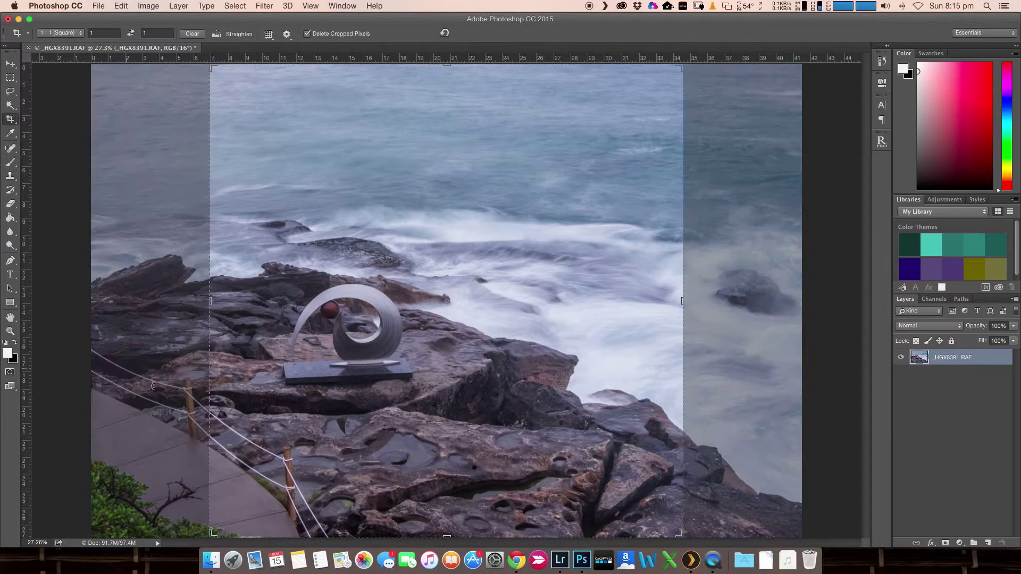
click(81, 36)
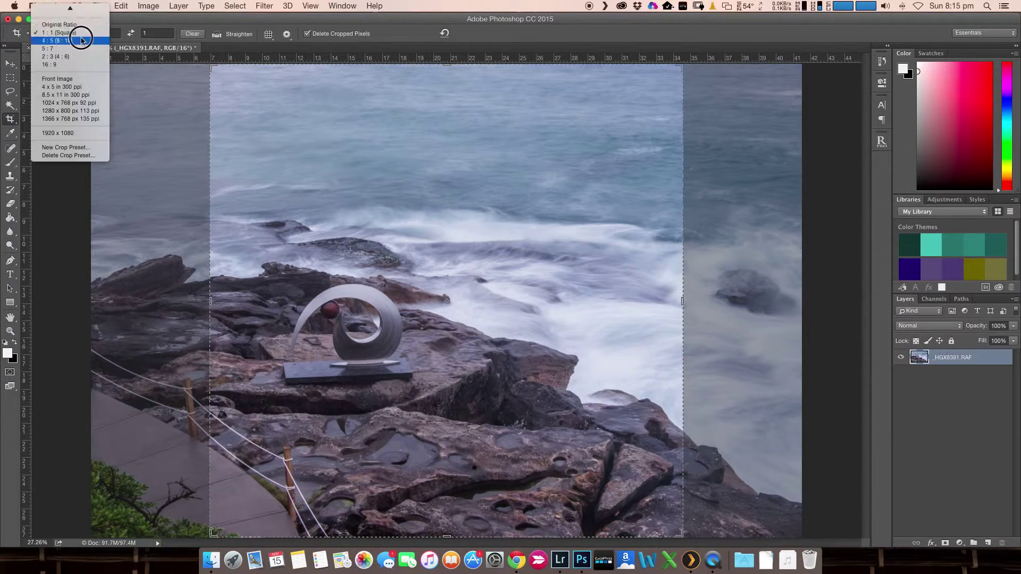
click(80, 25)
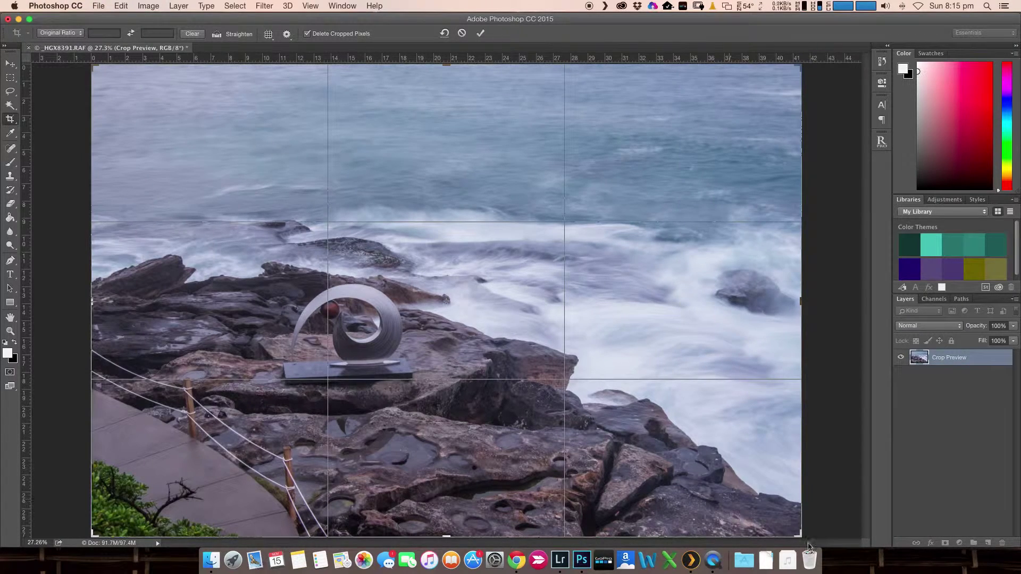
drag(803, 541, 798, 529)
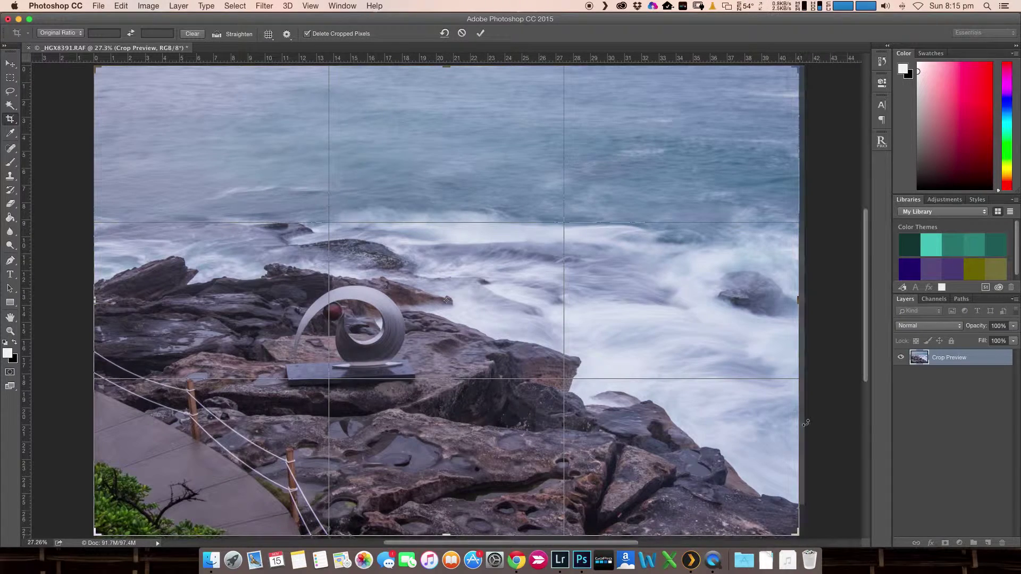
click(480, 32)
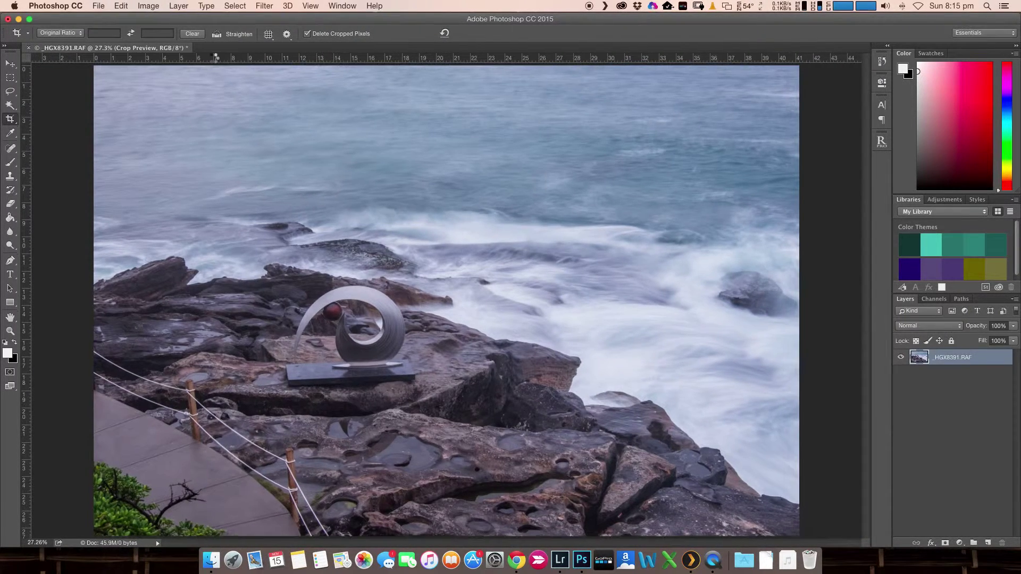
Close the document with its changes saved, and switch to Lightroom.
click(29, 47)
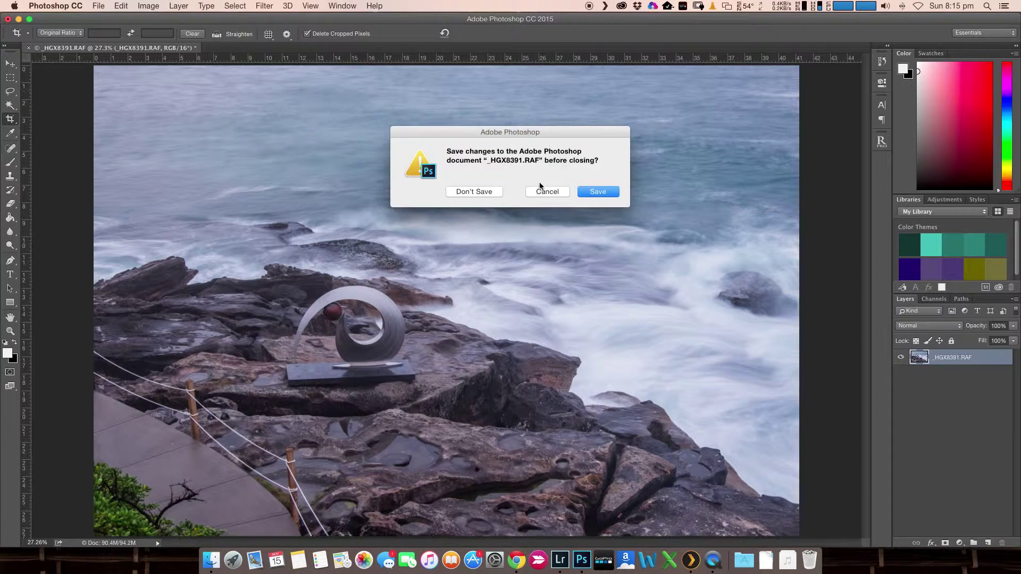
click(593, 192)
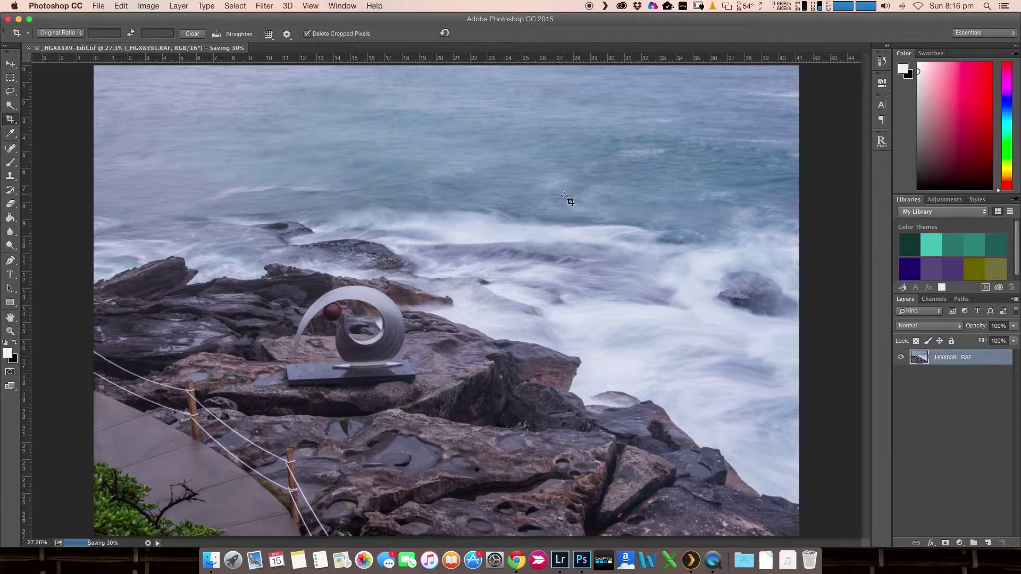
click(561, 561)
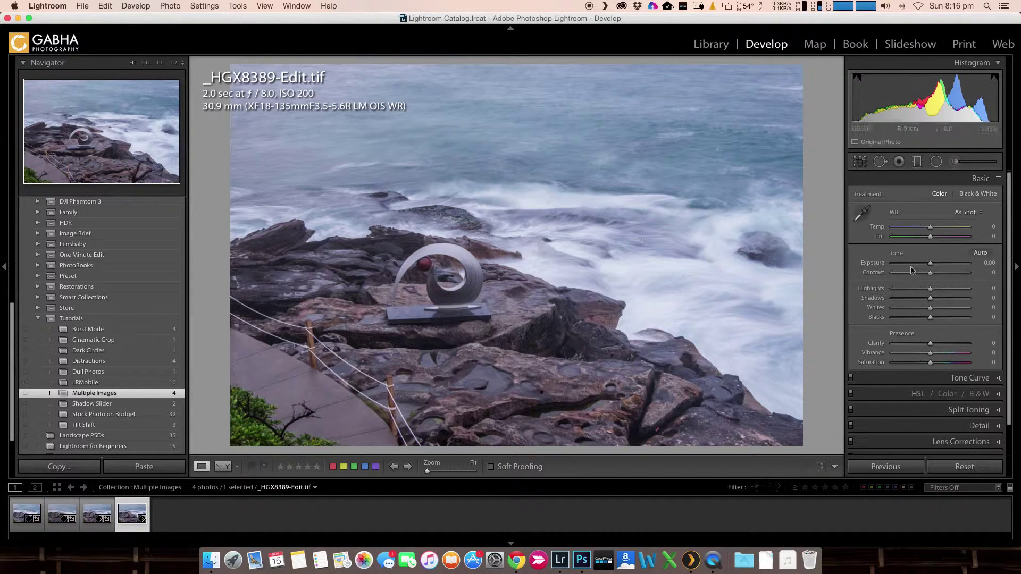
Set _HGX8389-Edit.tif to Contrast +29, Highlights -21, Shadows +44, Whites +42, Blacks -29, Clarity +11 and Vibrance +9.
drag(932, 275, 932, 310)
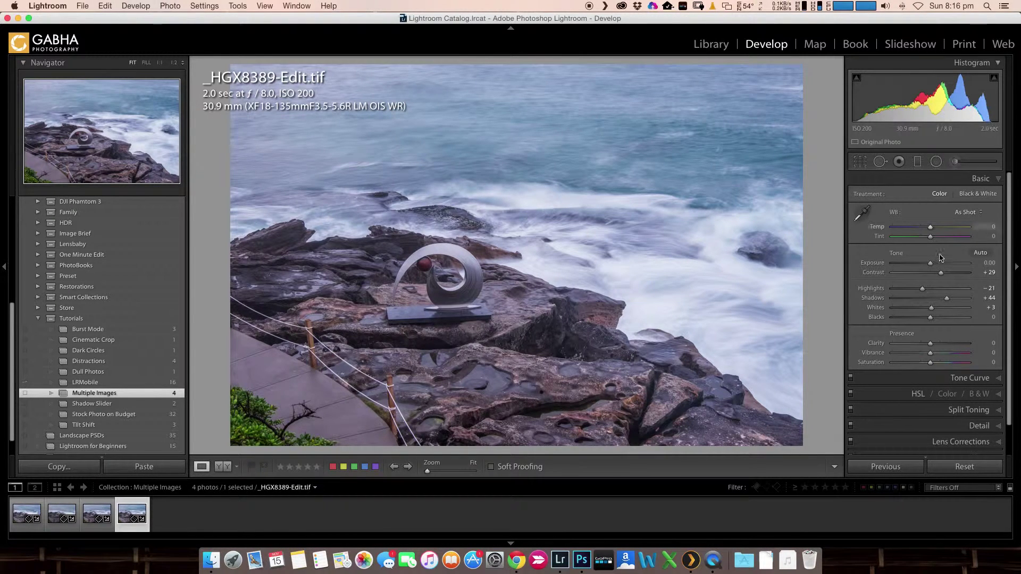
key(alt)
mouse_move(932, 312)
mouse_down()
mouse_move(948, 310)
mouse_move(919, 318)
mouse_up()
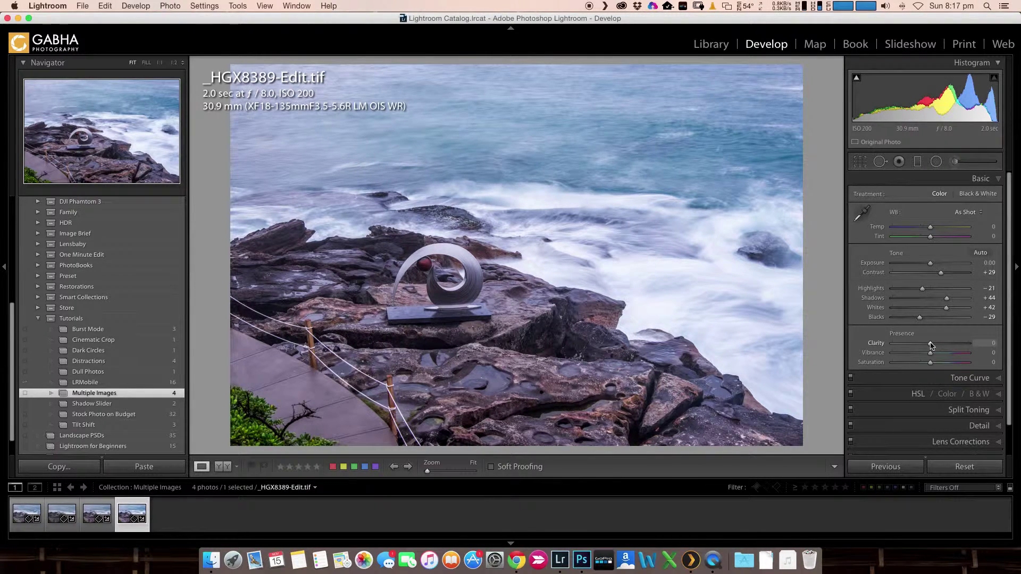
drag(930, 345, 936, 354)
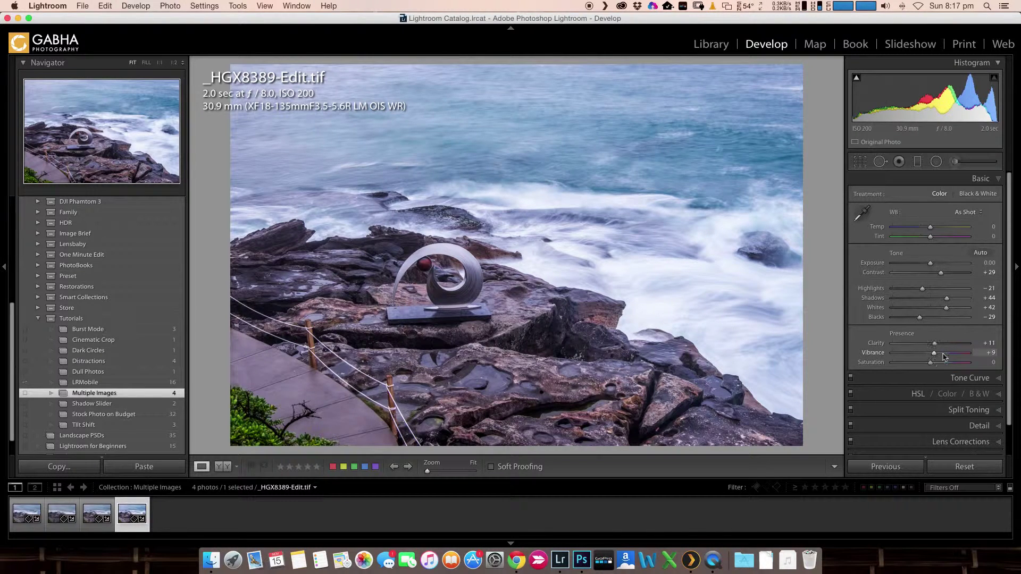
Set the sharpening Amount to 64 and Masking to 79, and compare the edited photo with _HGX8391.RAF.
drag(1011, 330, 1011, 361)
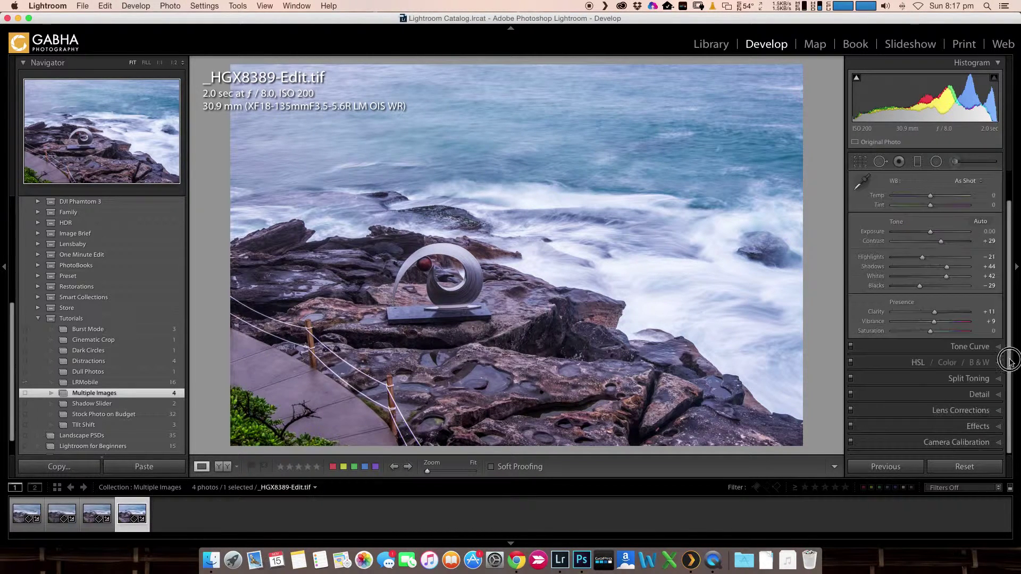
click(973, 395)
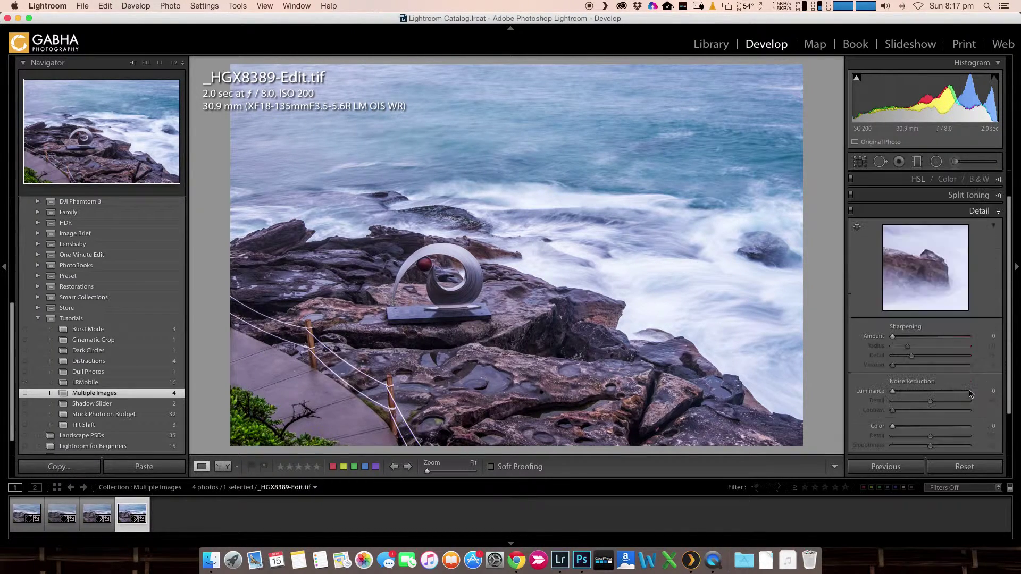
click(894, 337)
drag(894, 338, 928, 338)
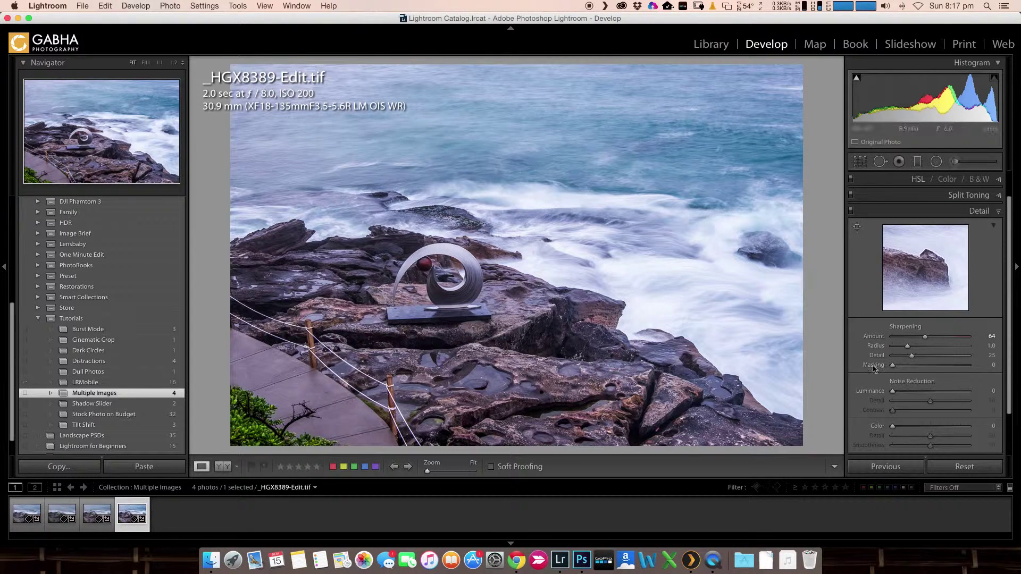
drag(893, 367, 950, 359)
key(alt)
click(93, 516)
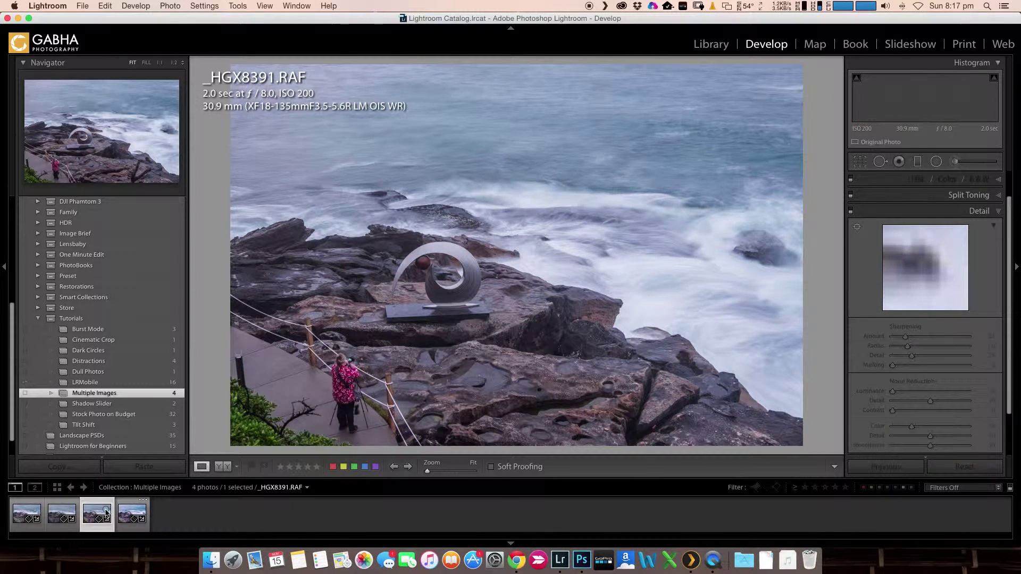
click(130, 515)
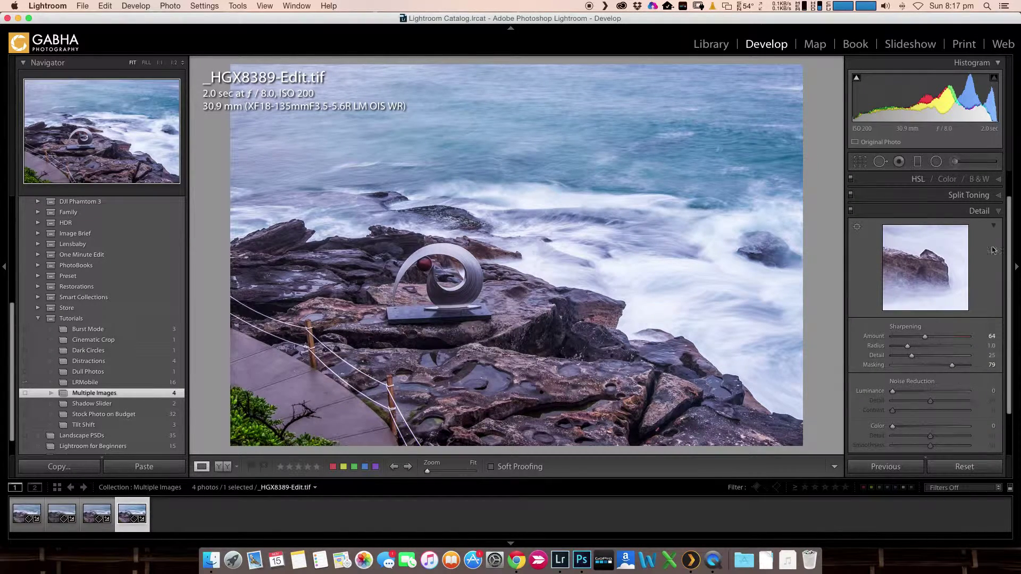
Add a post-crop vignette to _HGX8389-Edit.tif with Amount -19 and Feather 62.
scroll(970, 383, down, 3)
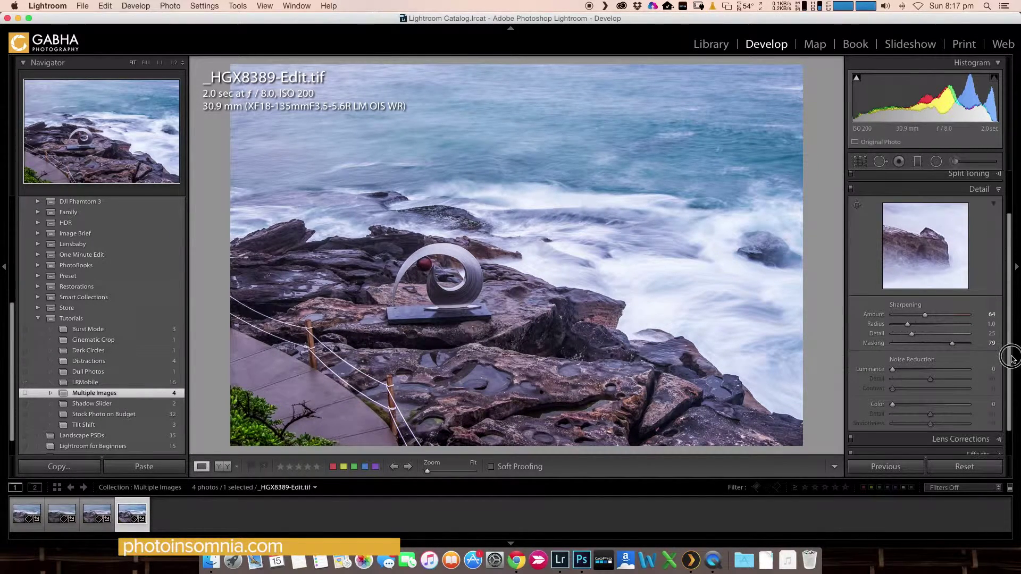
click(976, 426)
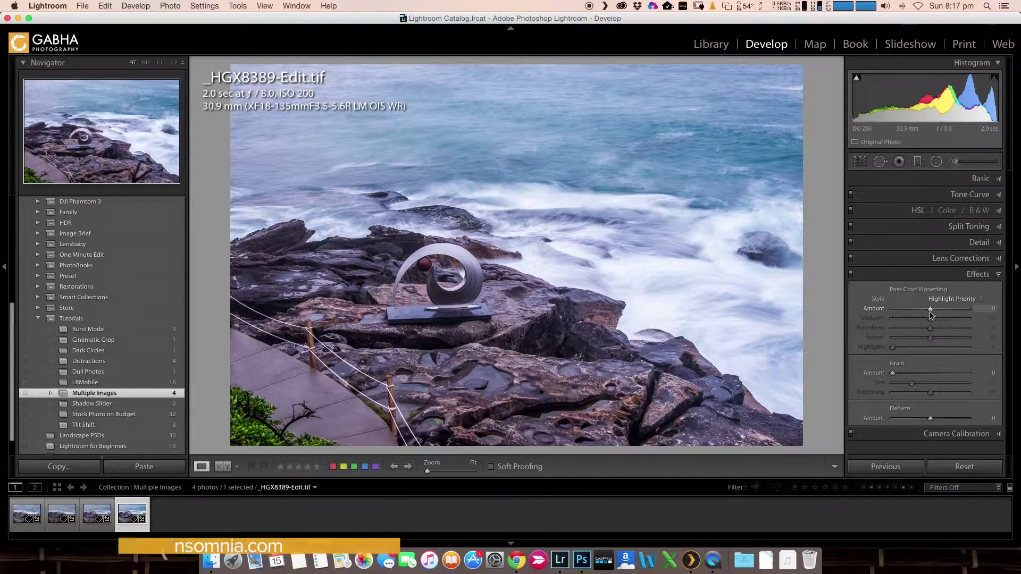
drag(931, 313, 942, 338)
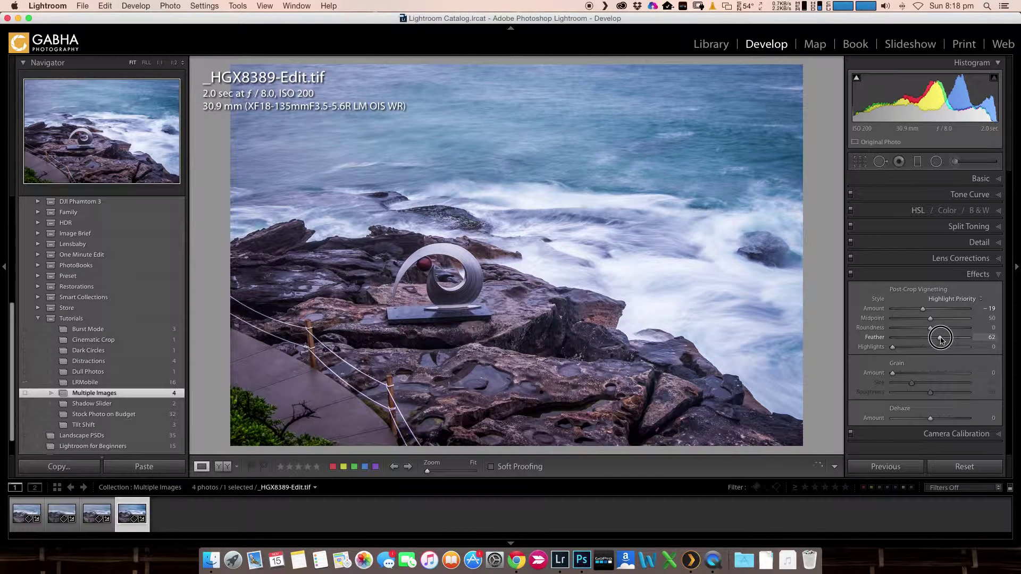